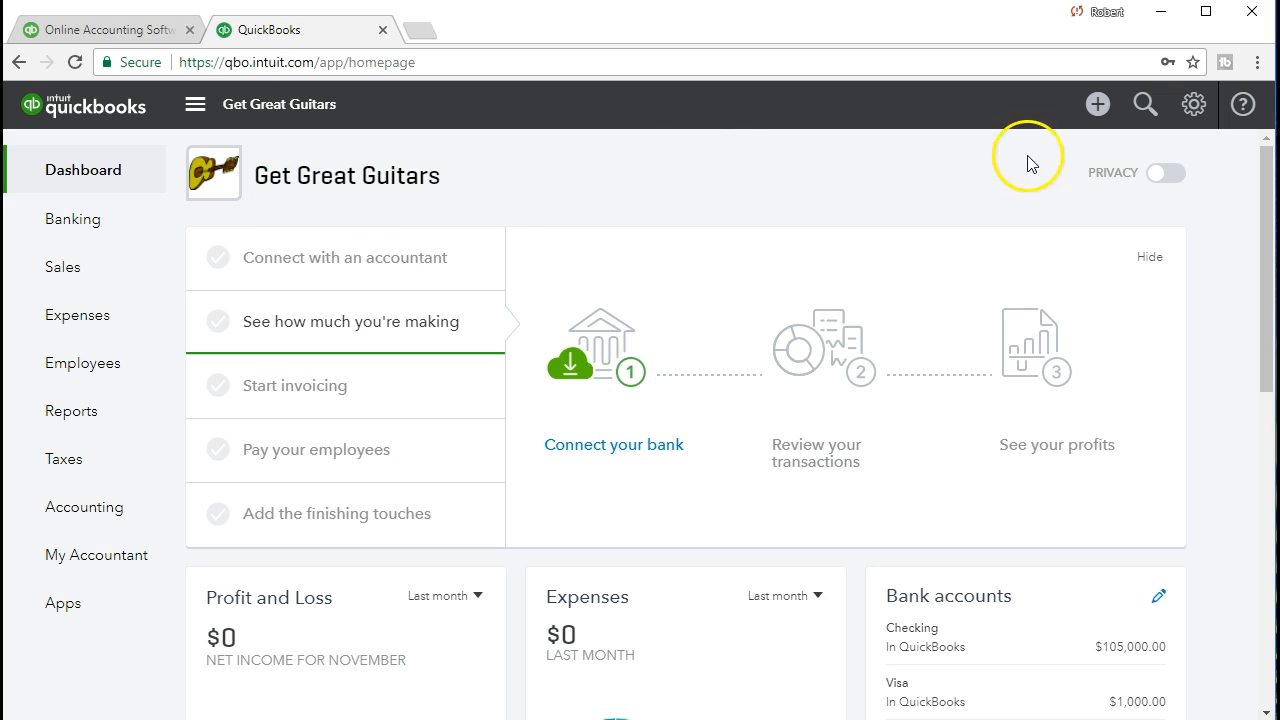
Start a new Receive Payment from the + New menu's Customers section
click(1095, 118)
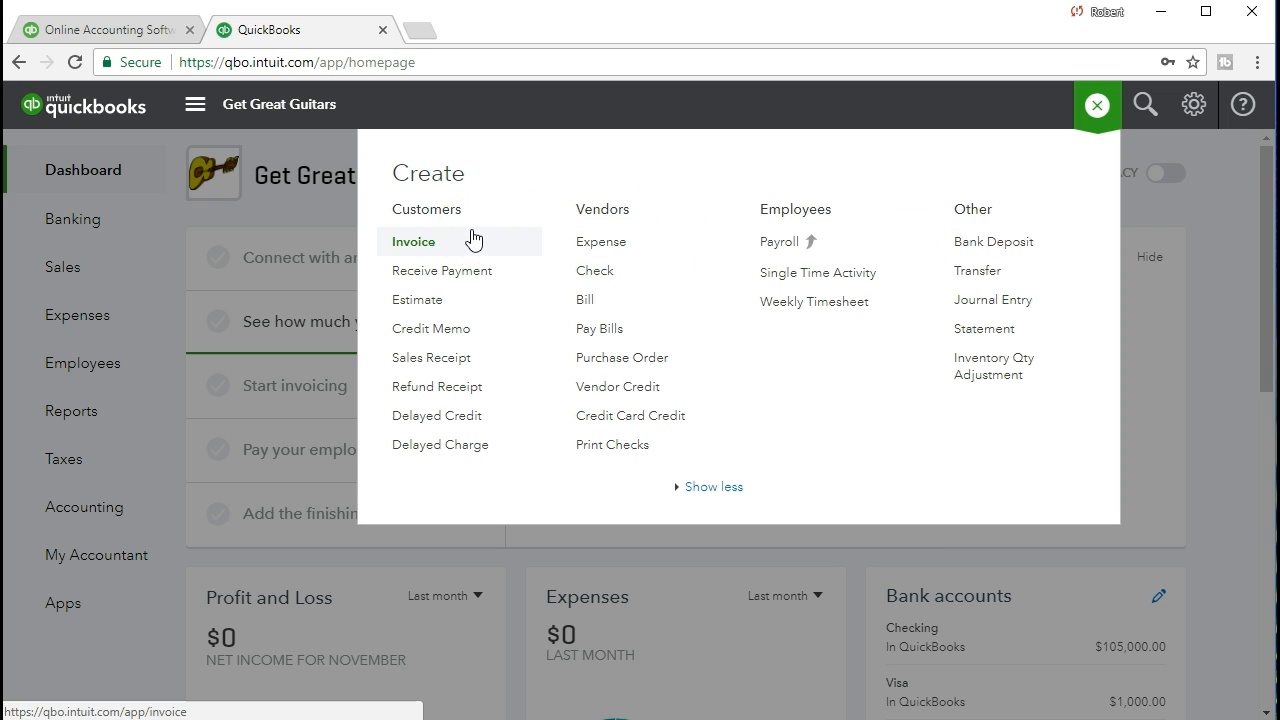
click(490, 288)
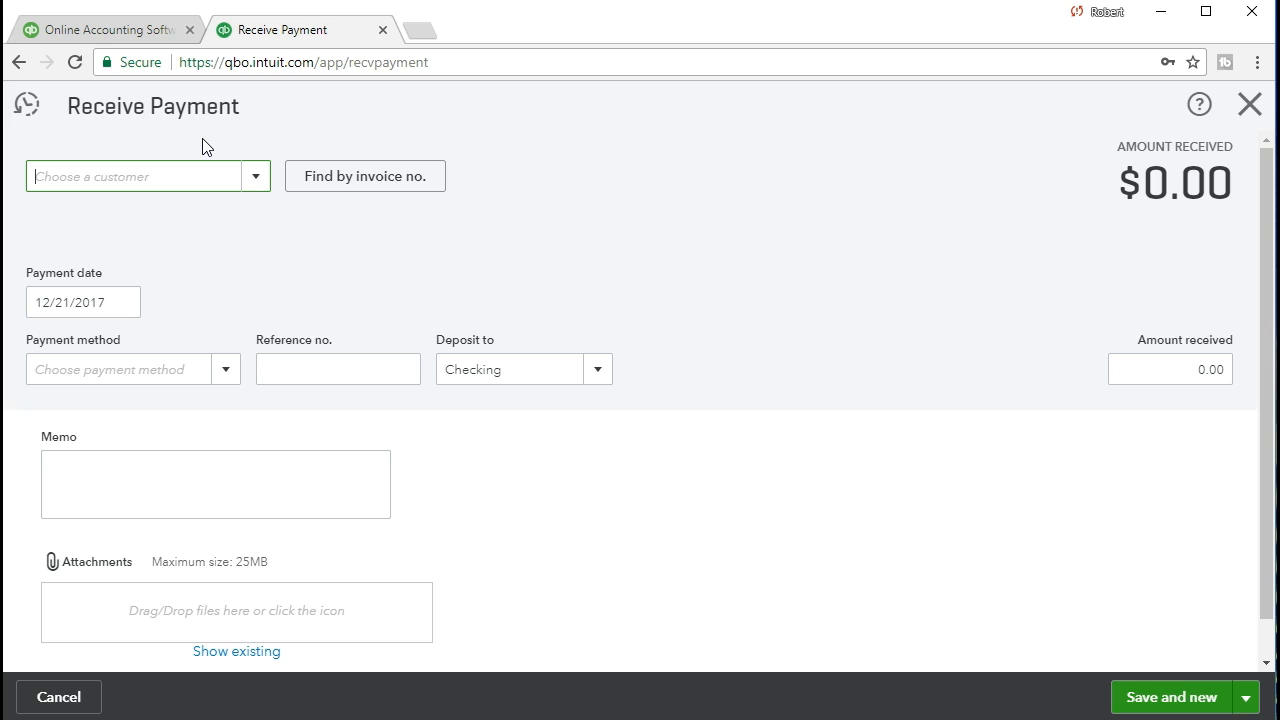
Choose Anderson Guitars as the customer and enter payment date 011221
click(234, 265)
click(256, 177)
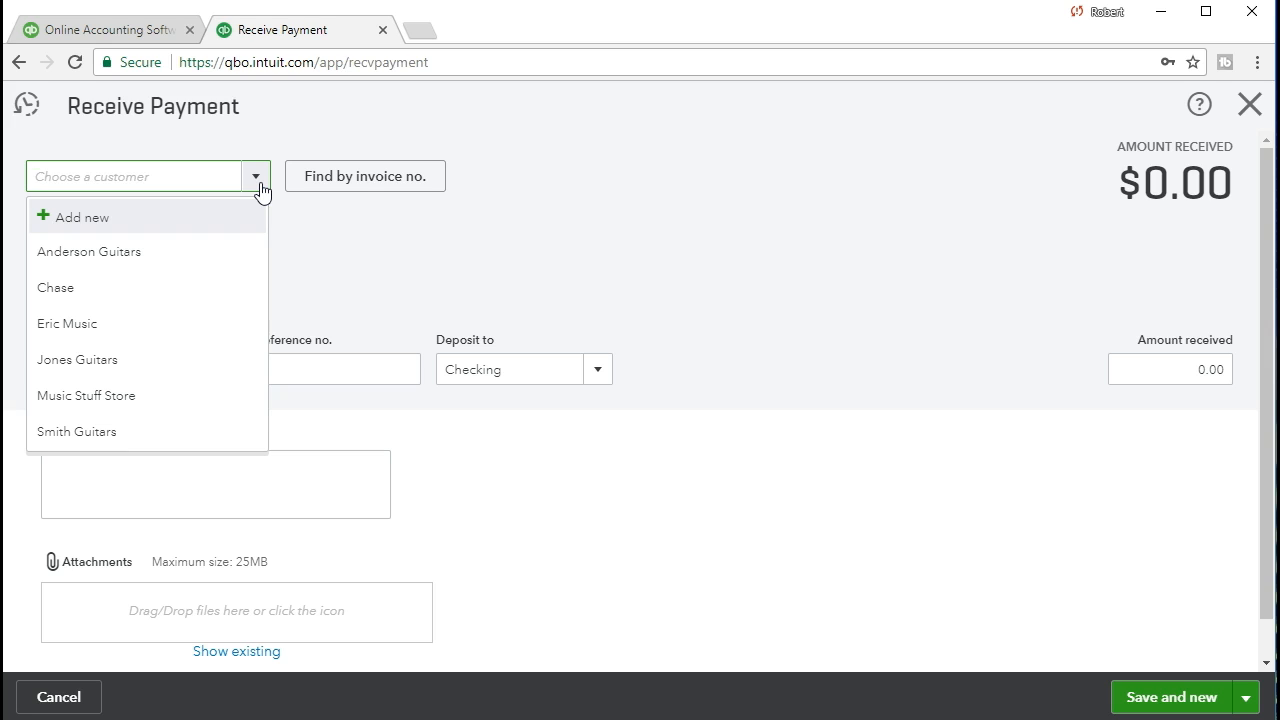
text(Ander)
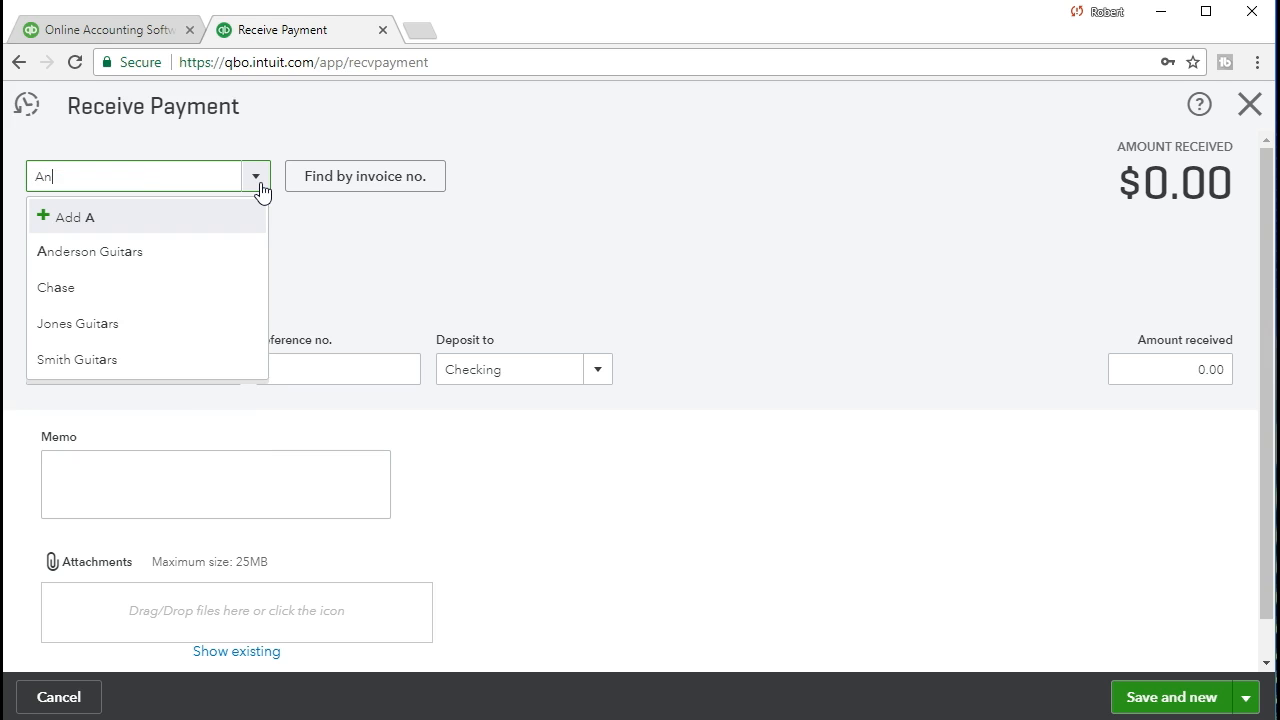
key(BackSpace)
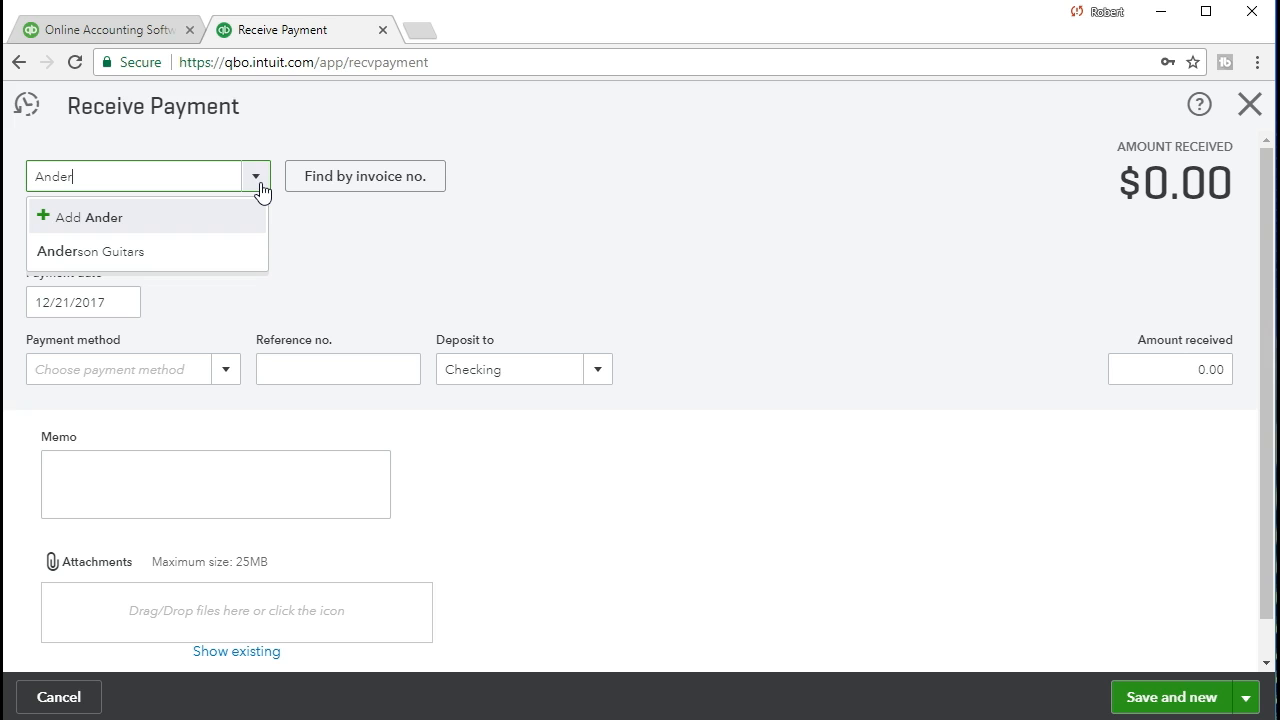
click(160, 264)
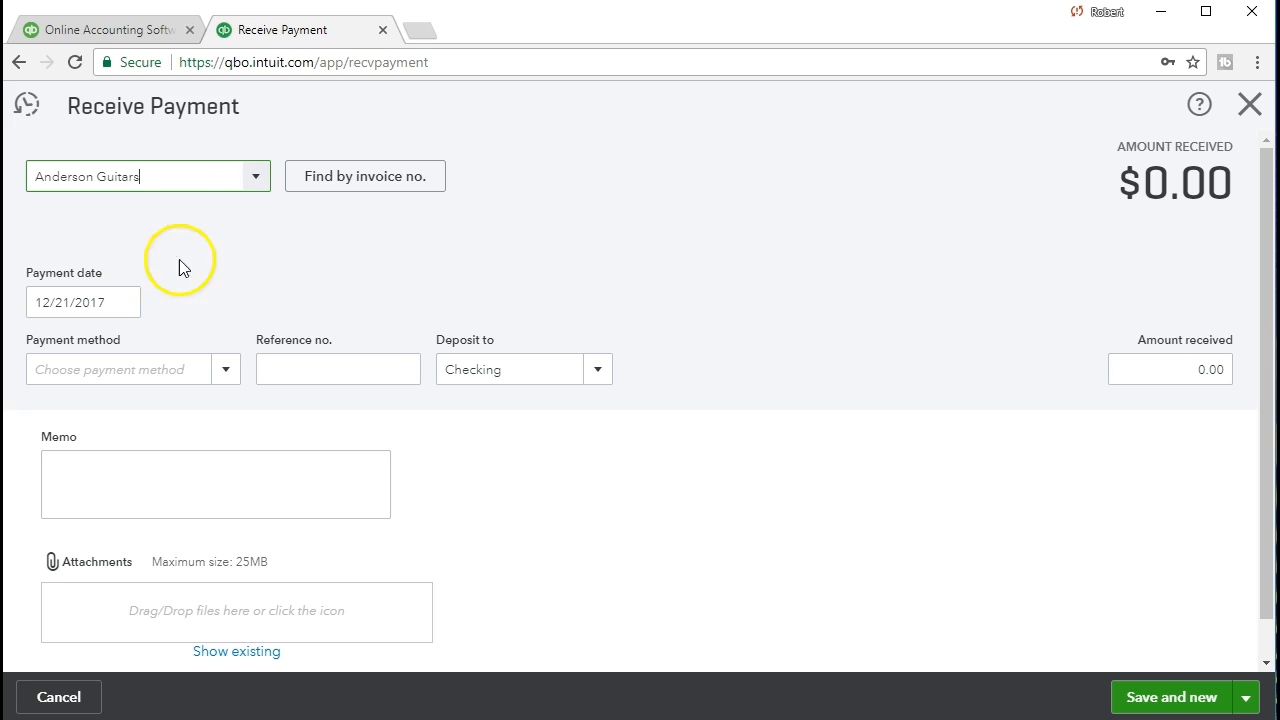
key(Tab)
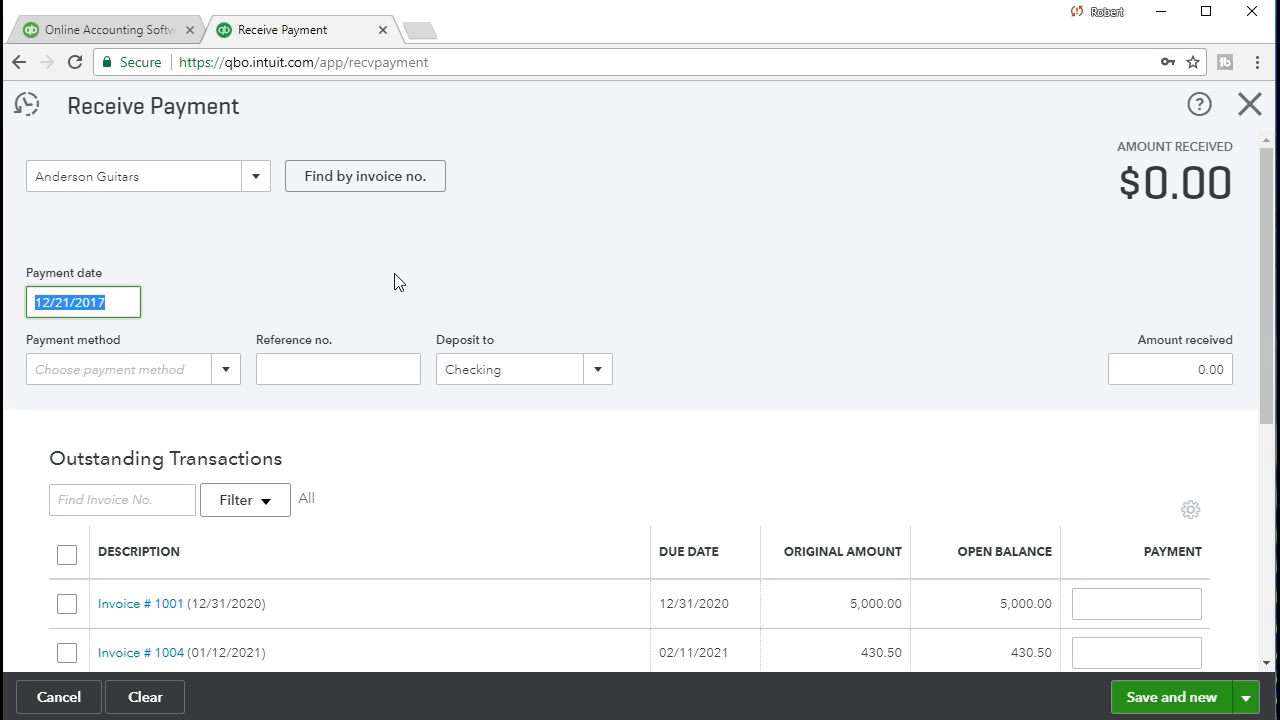
text(011221)
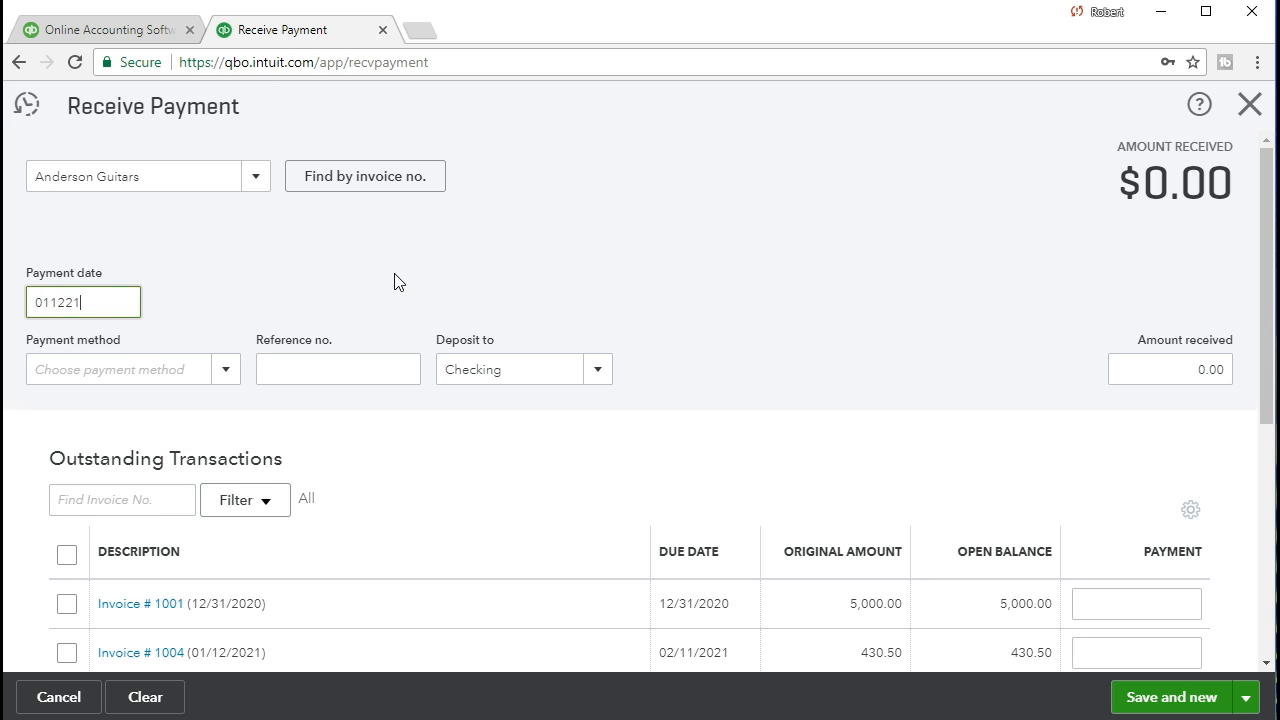
Set the payment method to Check and the reference number to 8755
key(Tab)
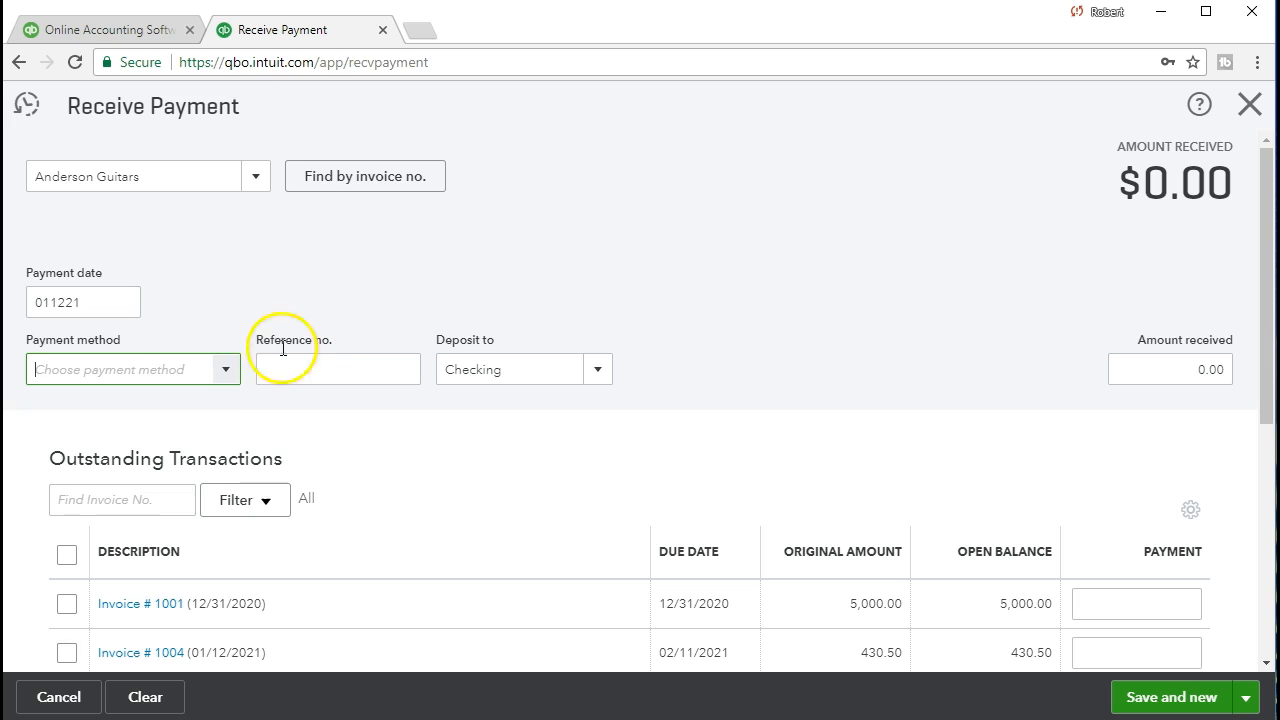
click(226, 370)
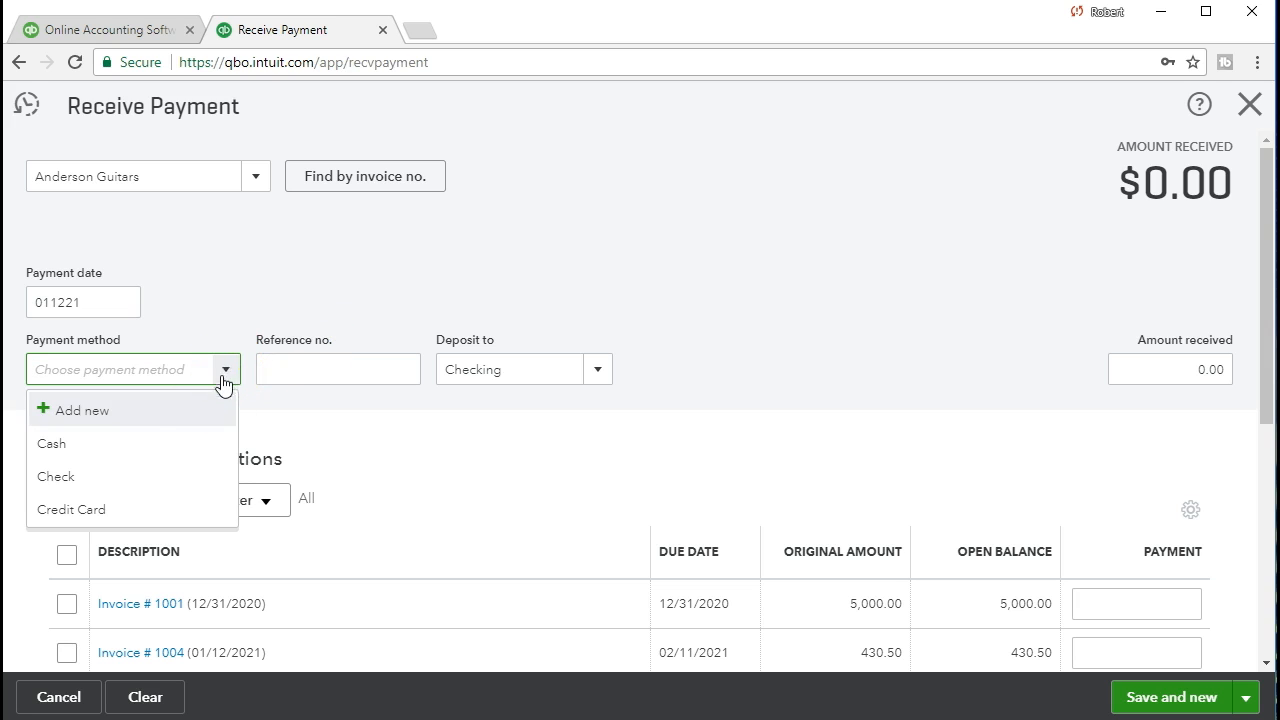
click(152, 478)
key(Tab)
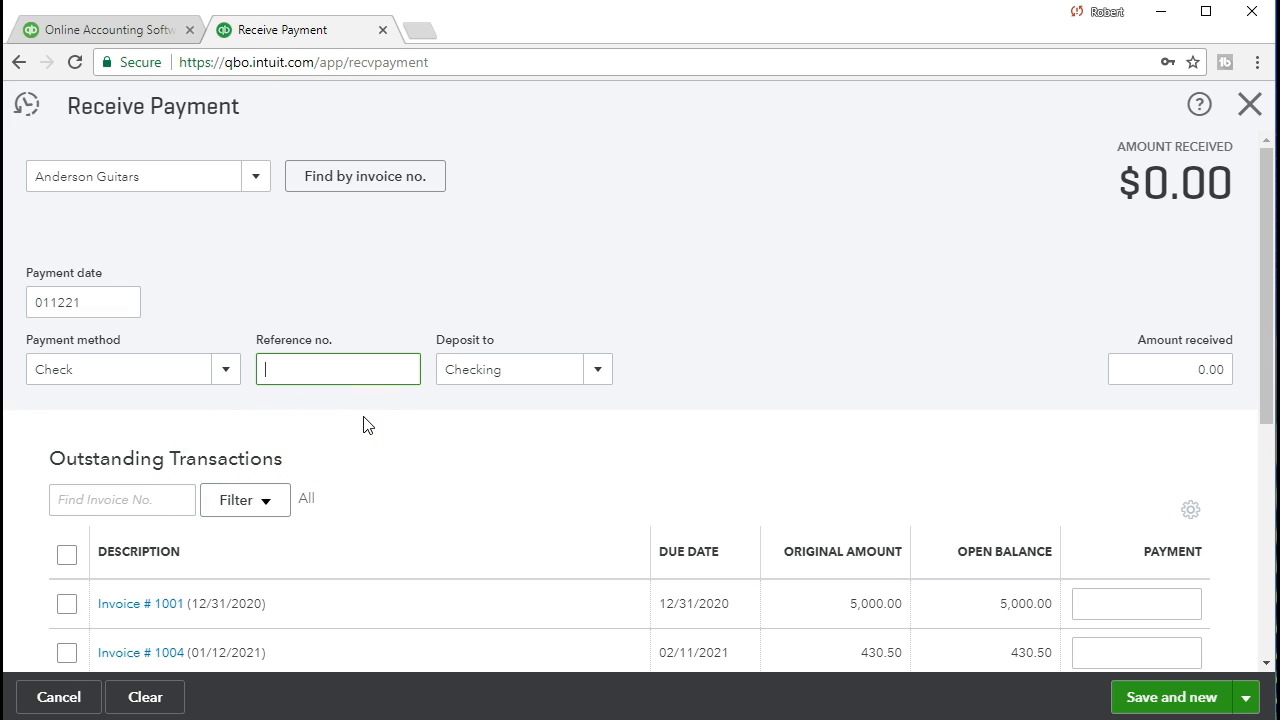
text(8755)
key(Tab)
click(361, 432)
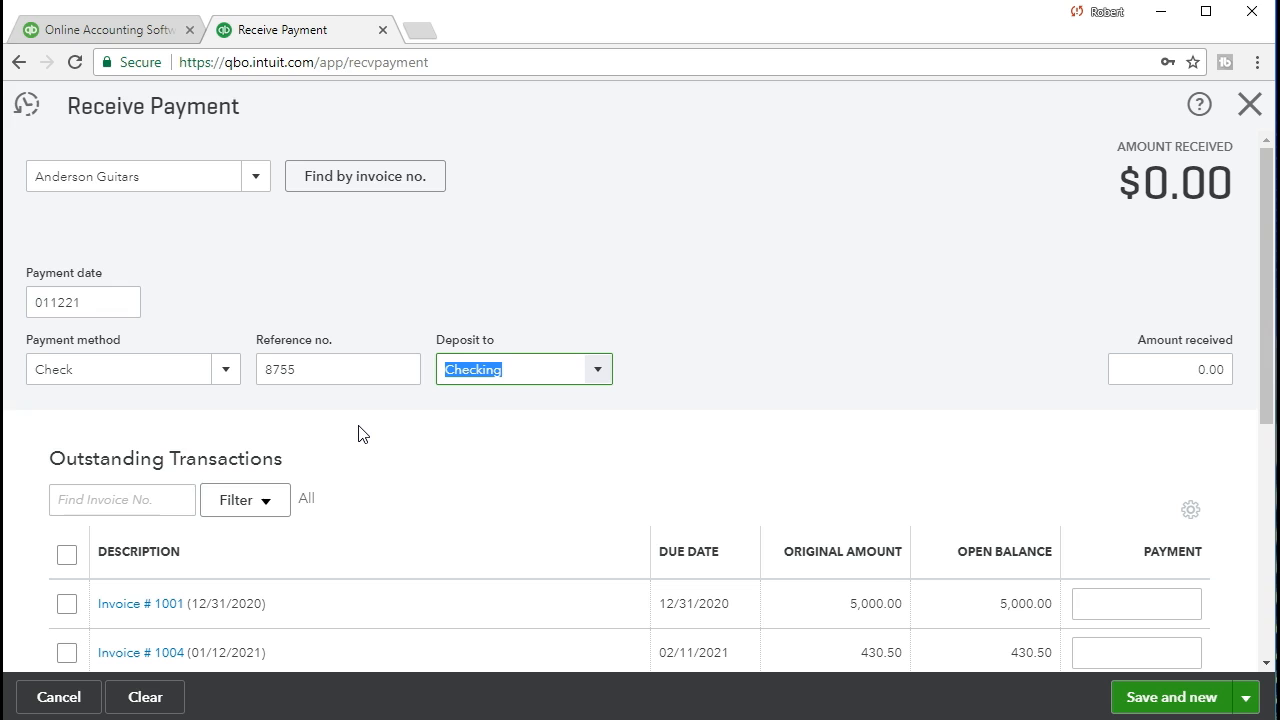
Change the Deposit to account from Checking to Uncategorized Asset
click(597, 372)
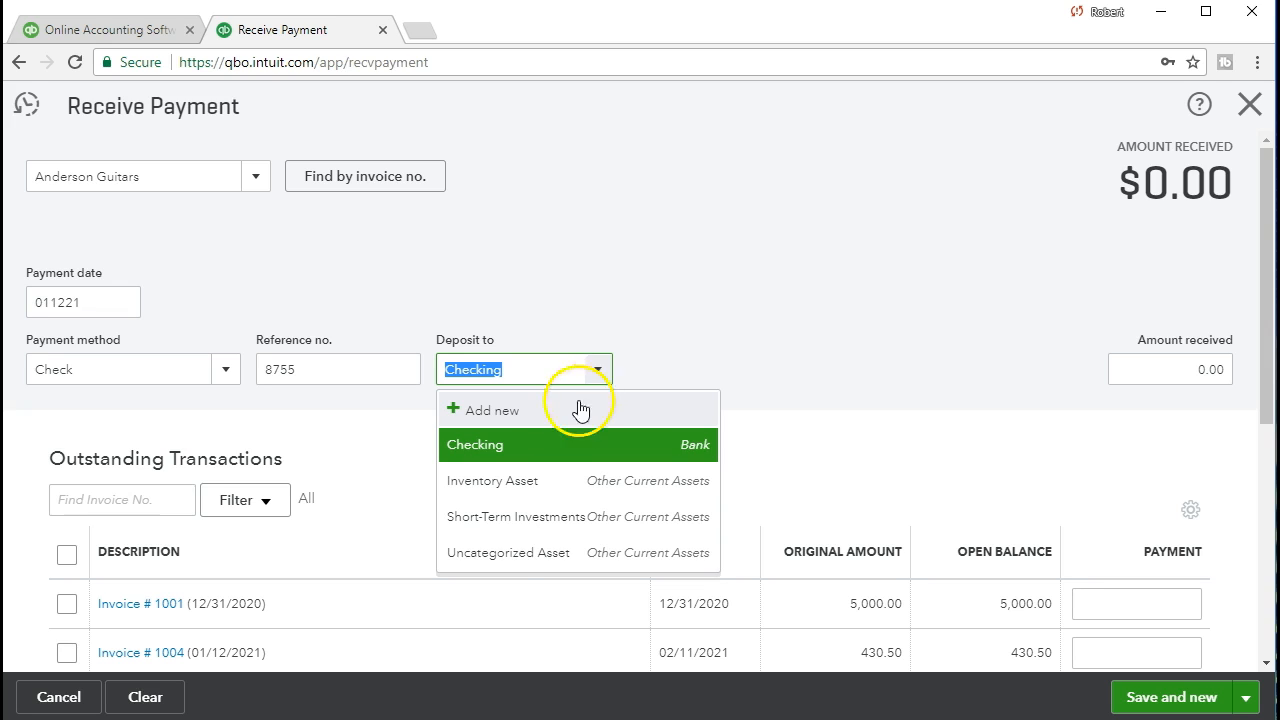
click(510, 553)
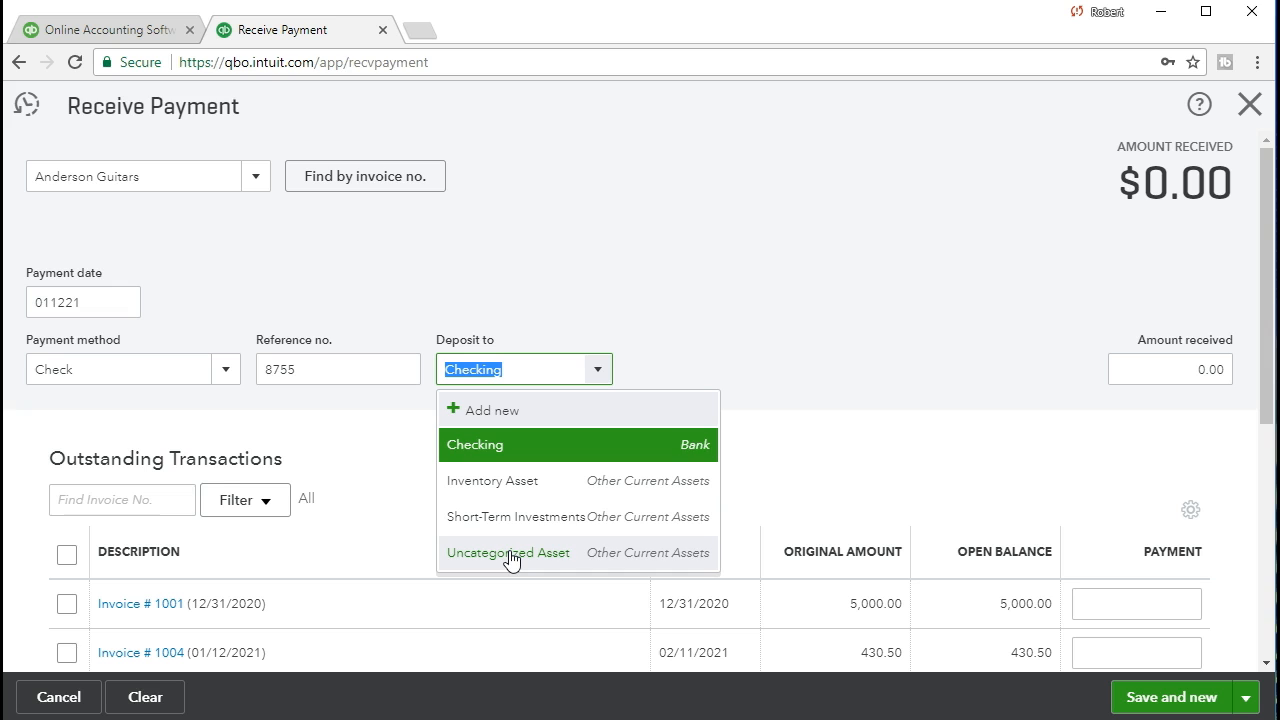
click(520, 566)
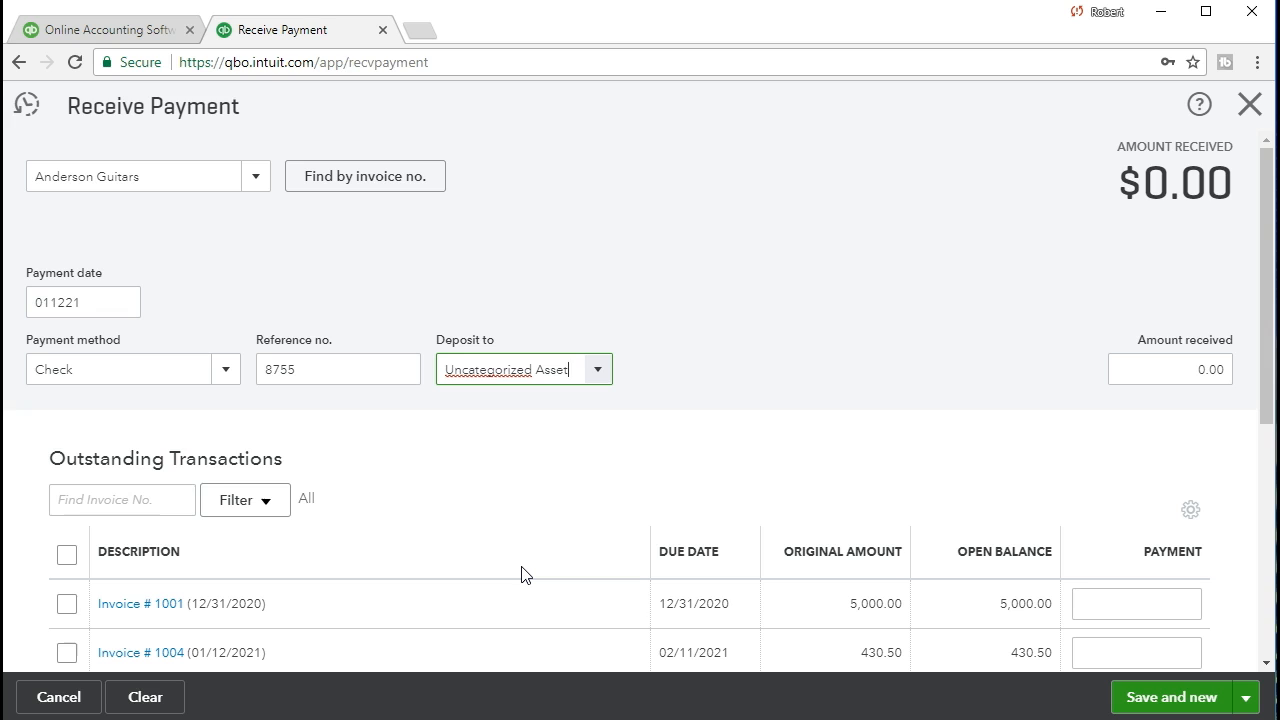
key(Tab)
Tick Invoice # 1001 so $5,000.00 is applied and entered as amount received
scroll(521, 574, down, 1)
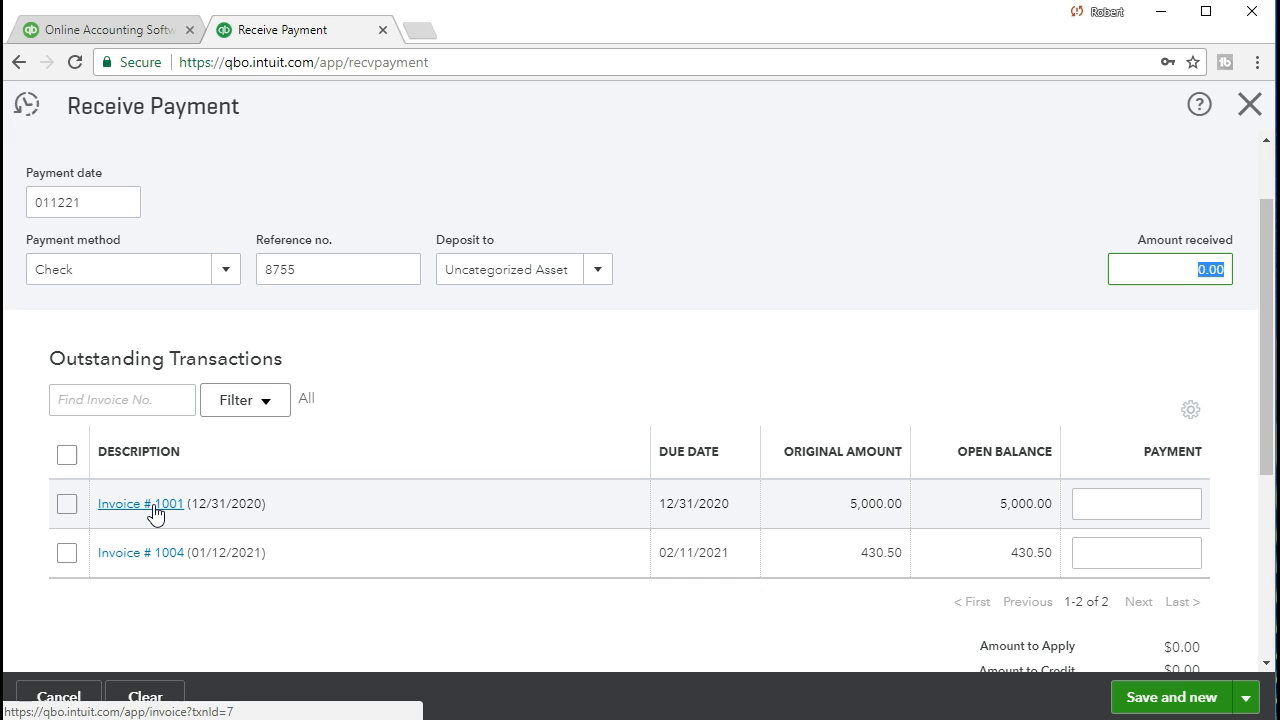
click(67, 505)
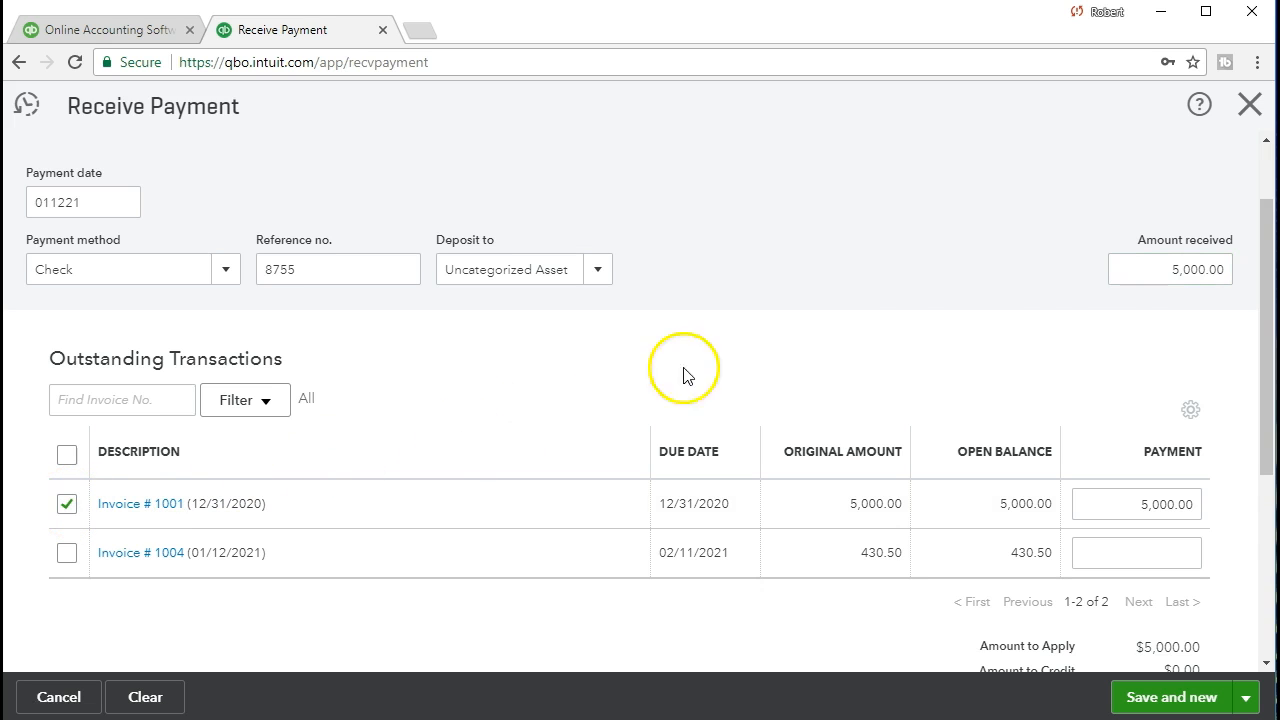
mouse_move(1154, 280)
mouse_down()
mouse_move(1184, 280)
mouse_move(1154, 289)
mouse_move(1185, 295)
mouse_up()
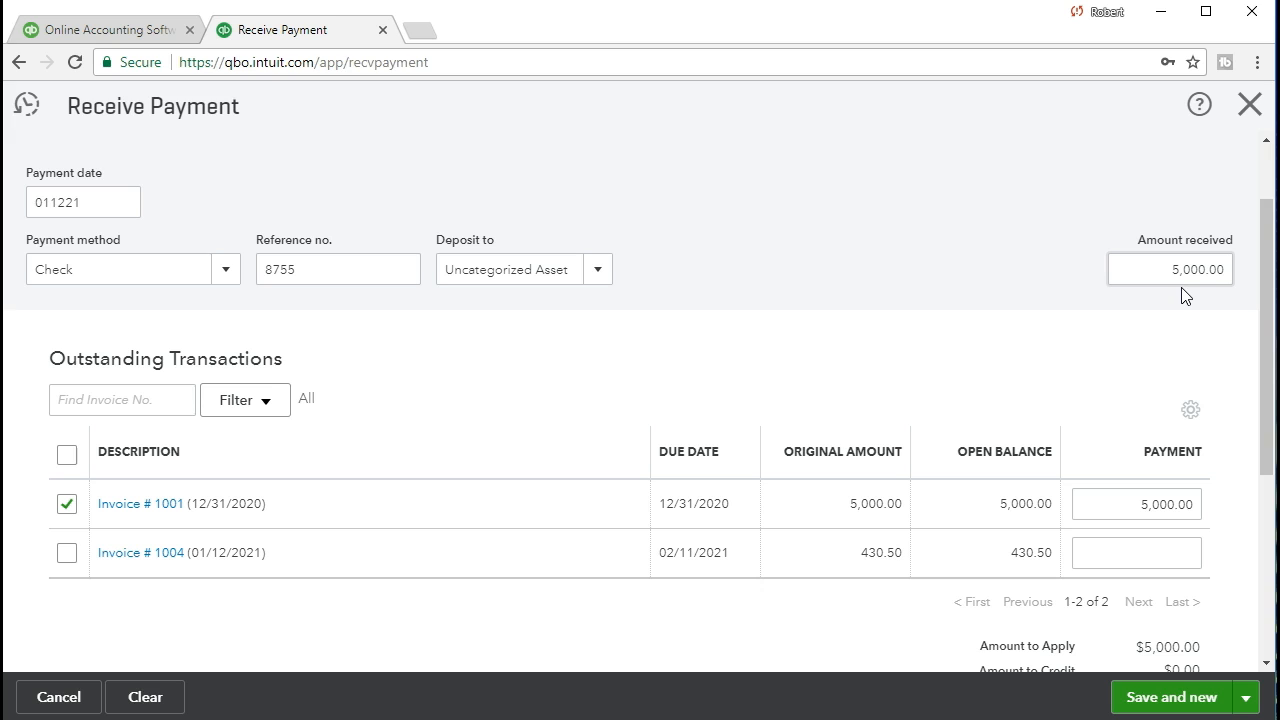
click(1191, 295)
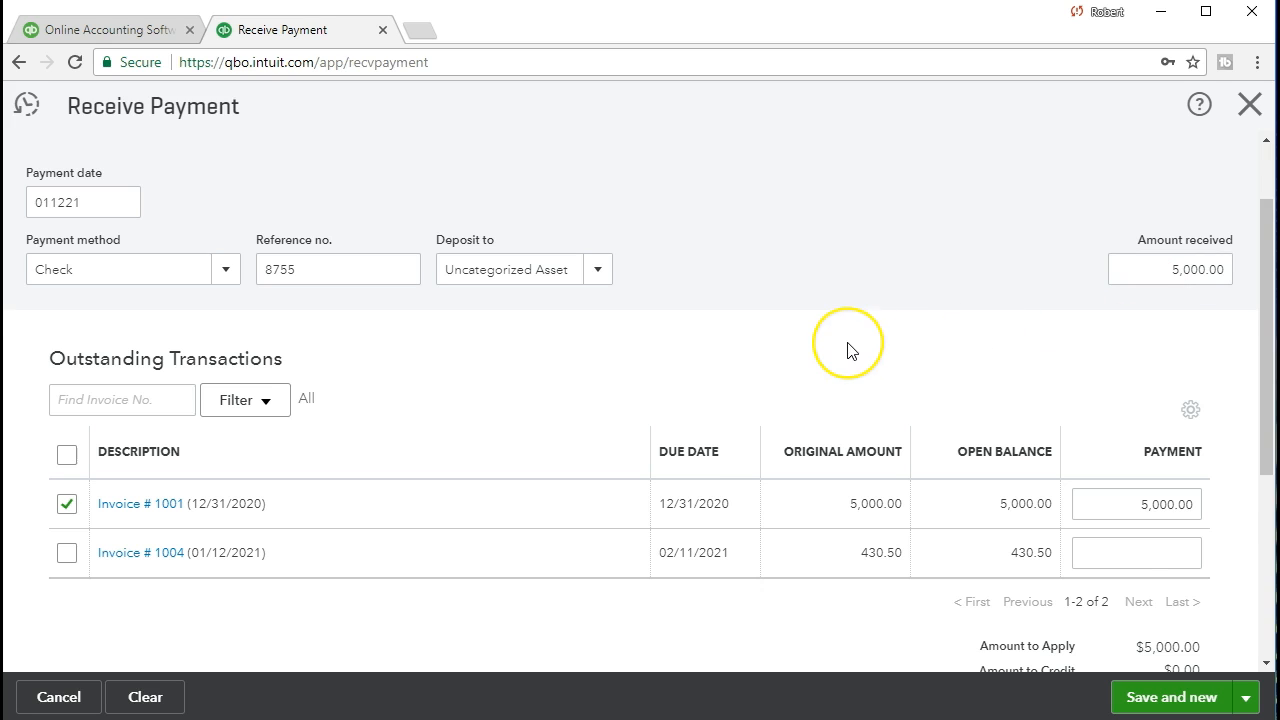
scroll(851, 349, down, 1)
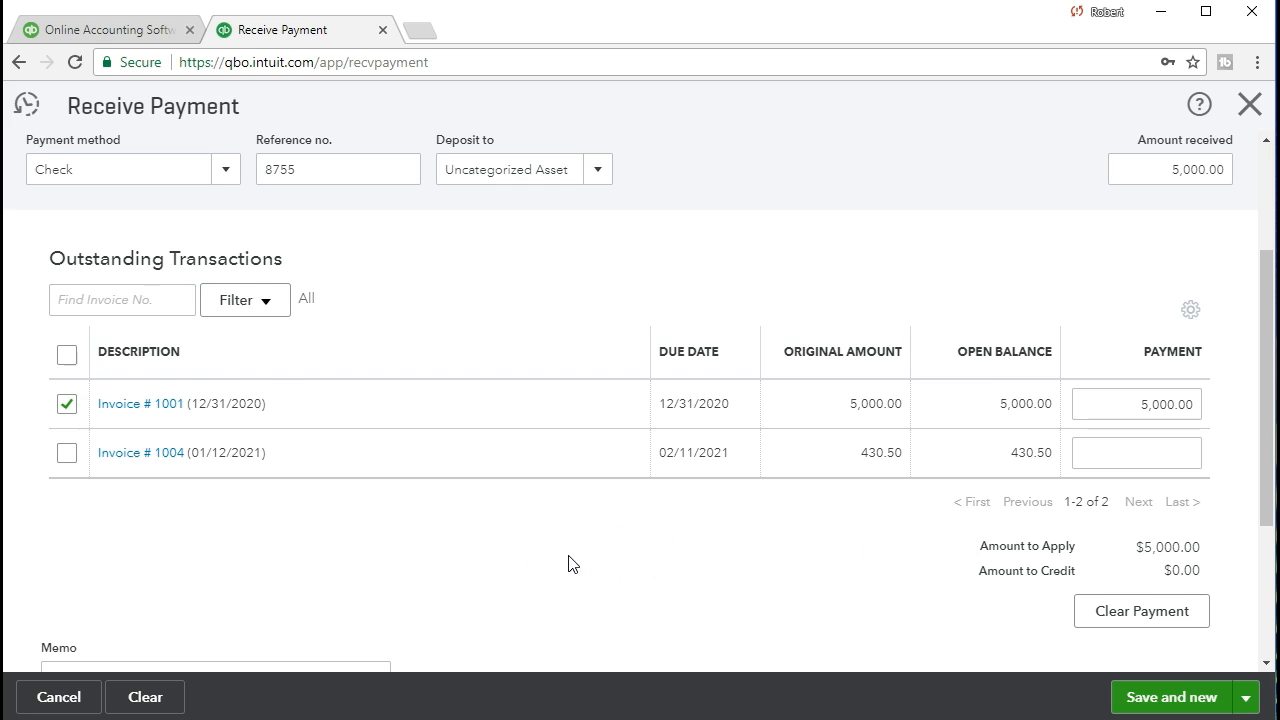
scroll(568, 563, up, 1)
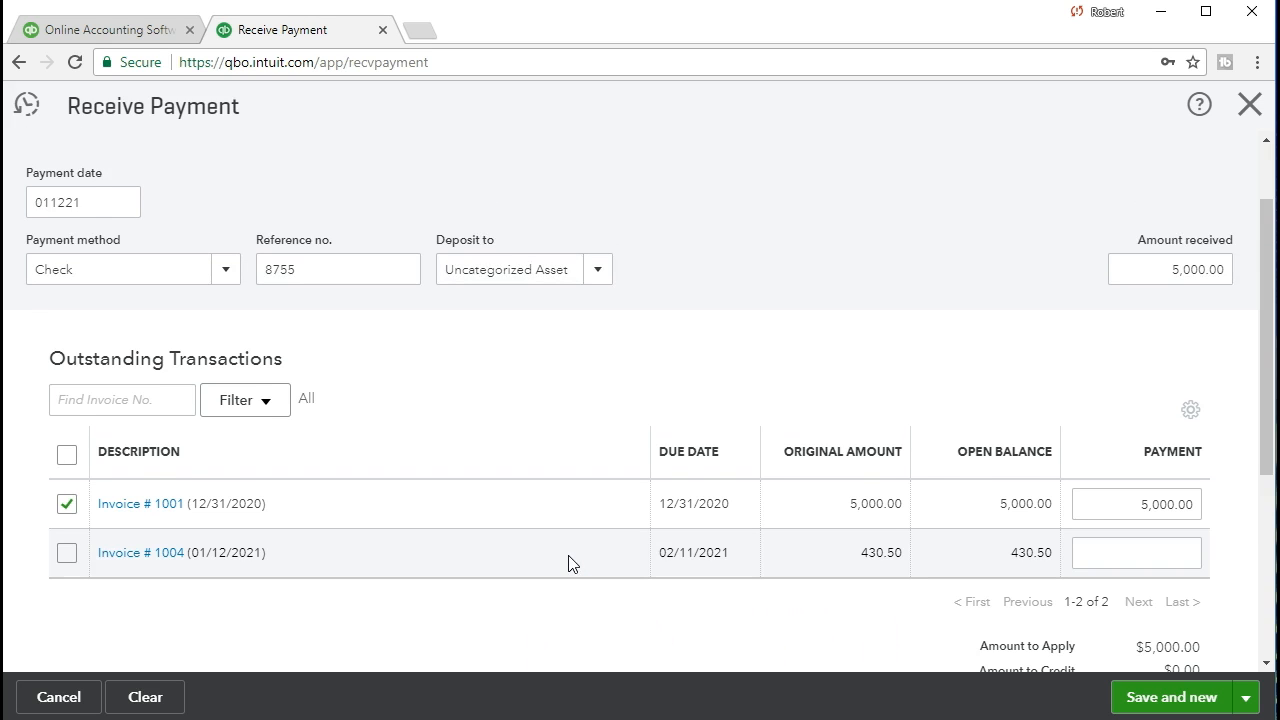
scroll(568, 563, up, 1)
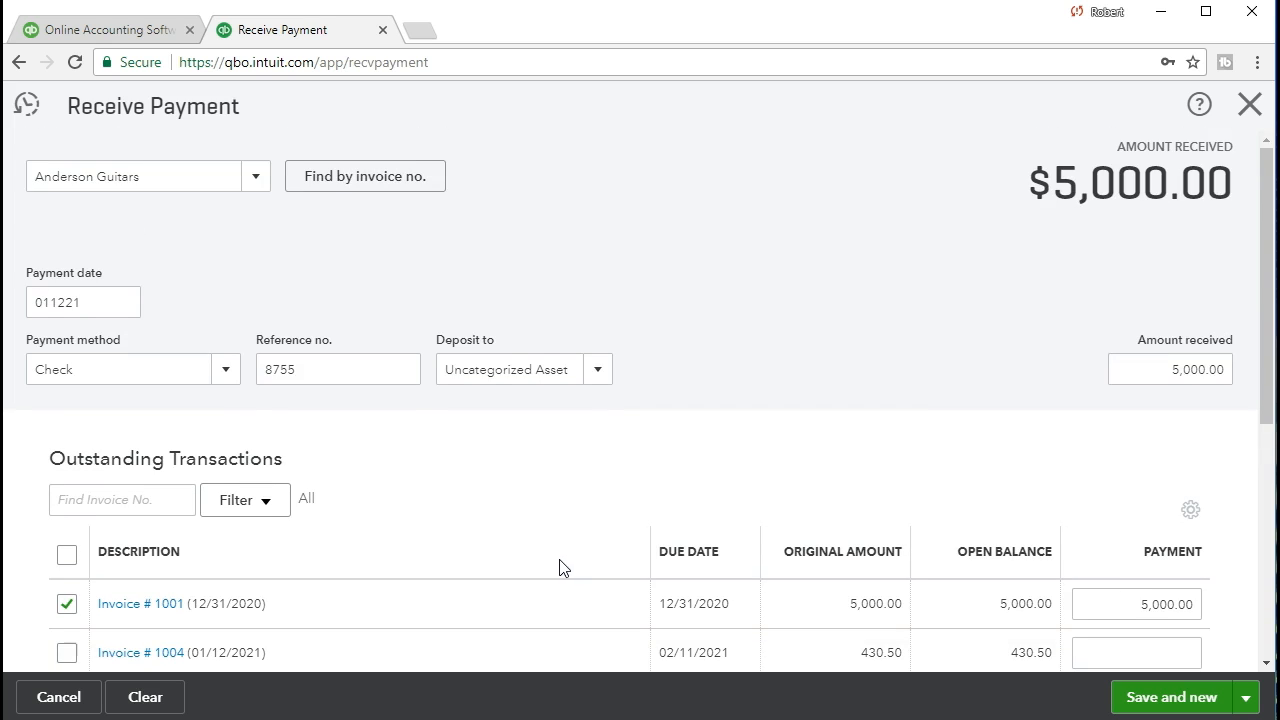
click(448, 277)
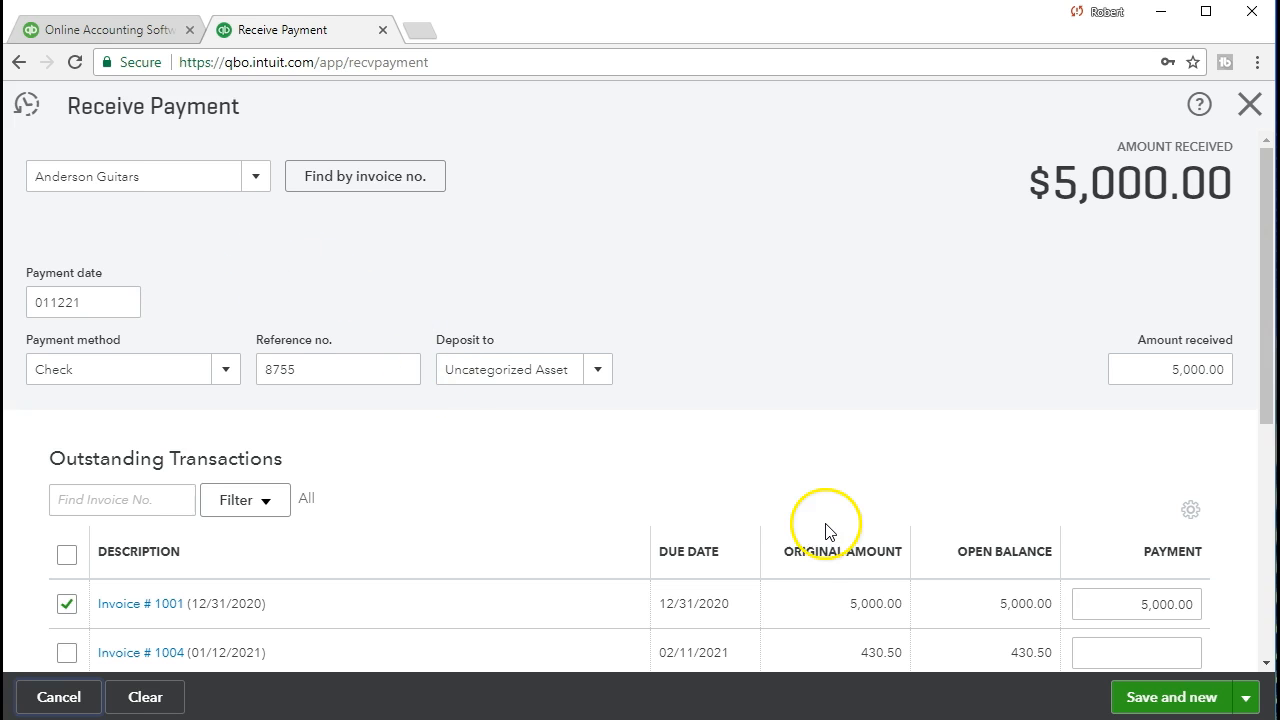
scroll(826, 531, down, 3)
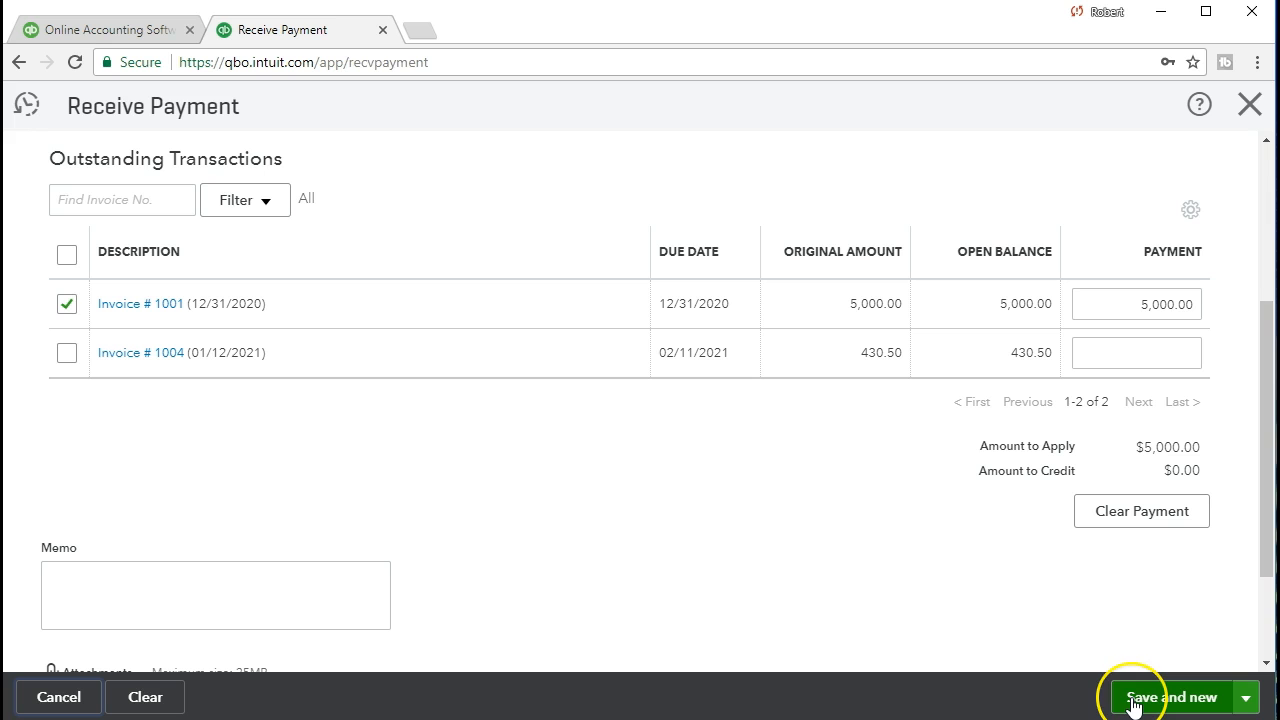
Save payment 8755 with Save and new, close the form, and go to Reports
click(1133, 705)
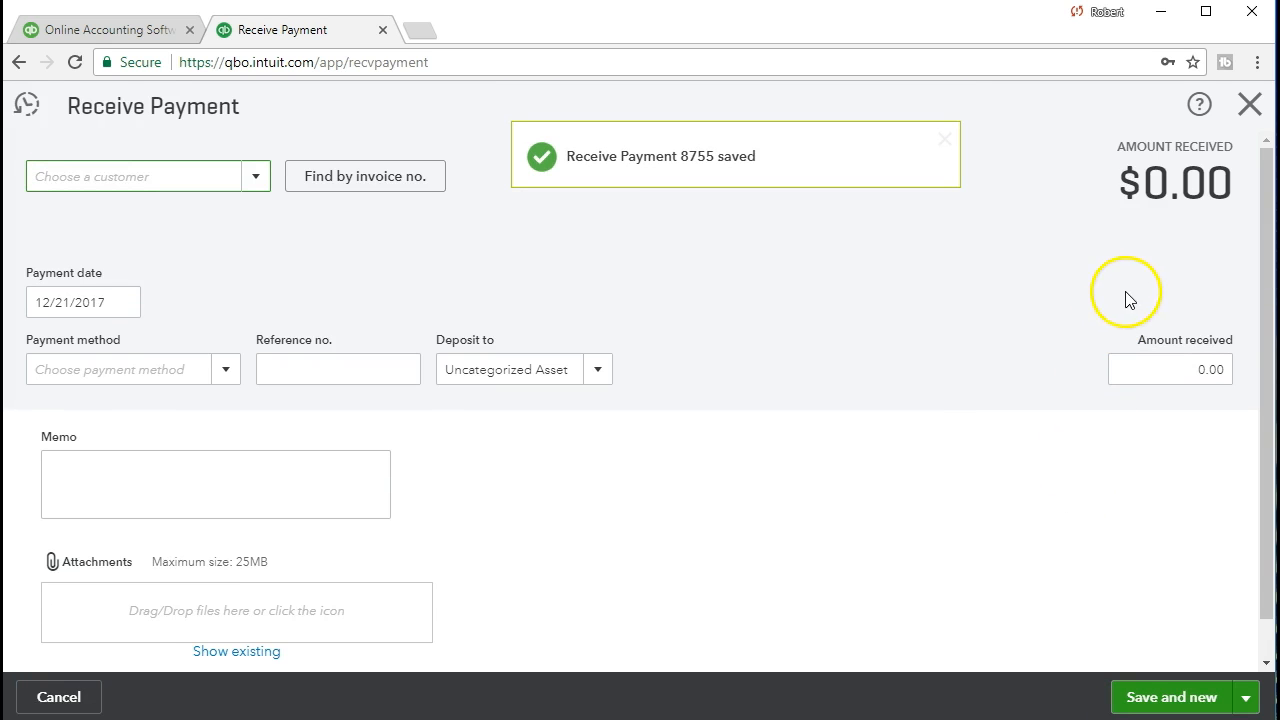
click(1249, 105)
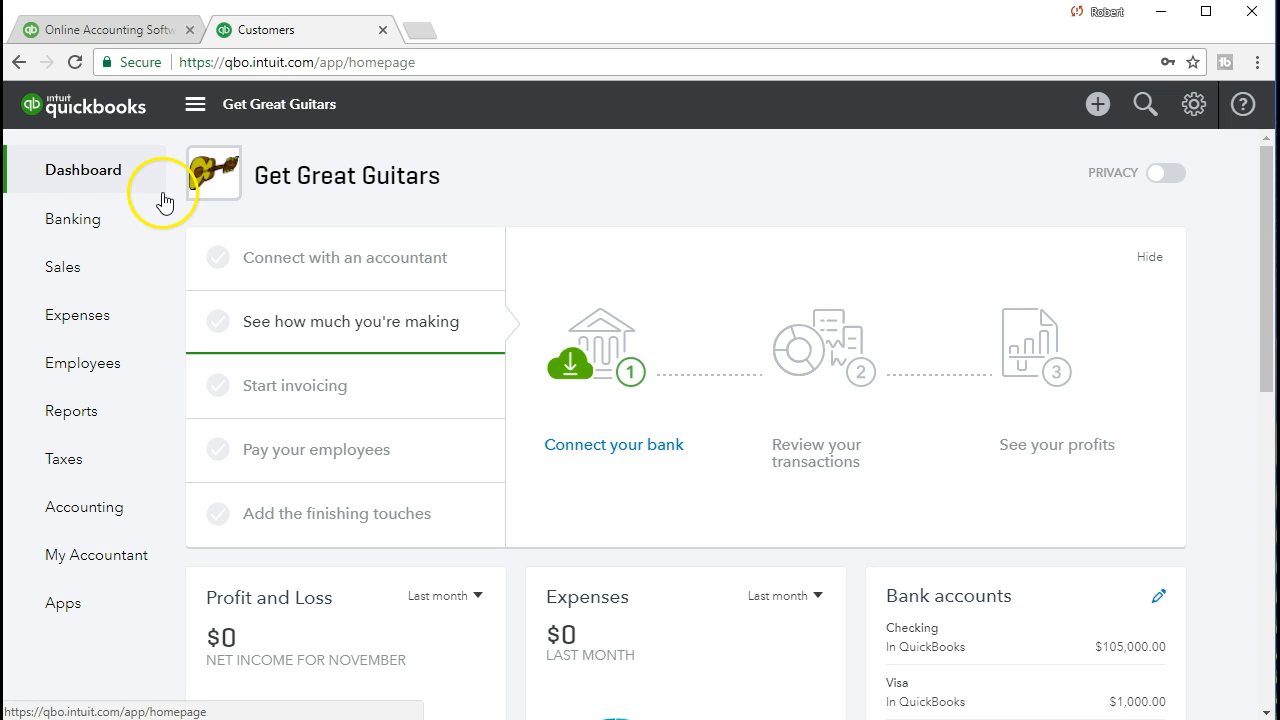
click(100, 418)
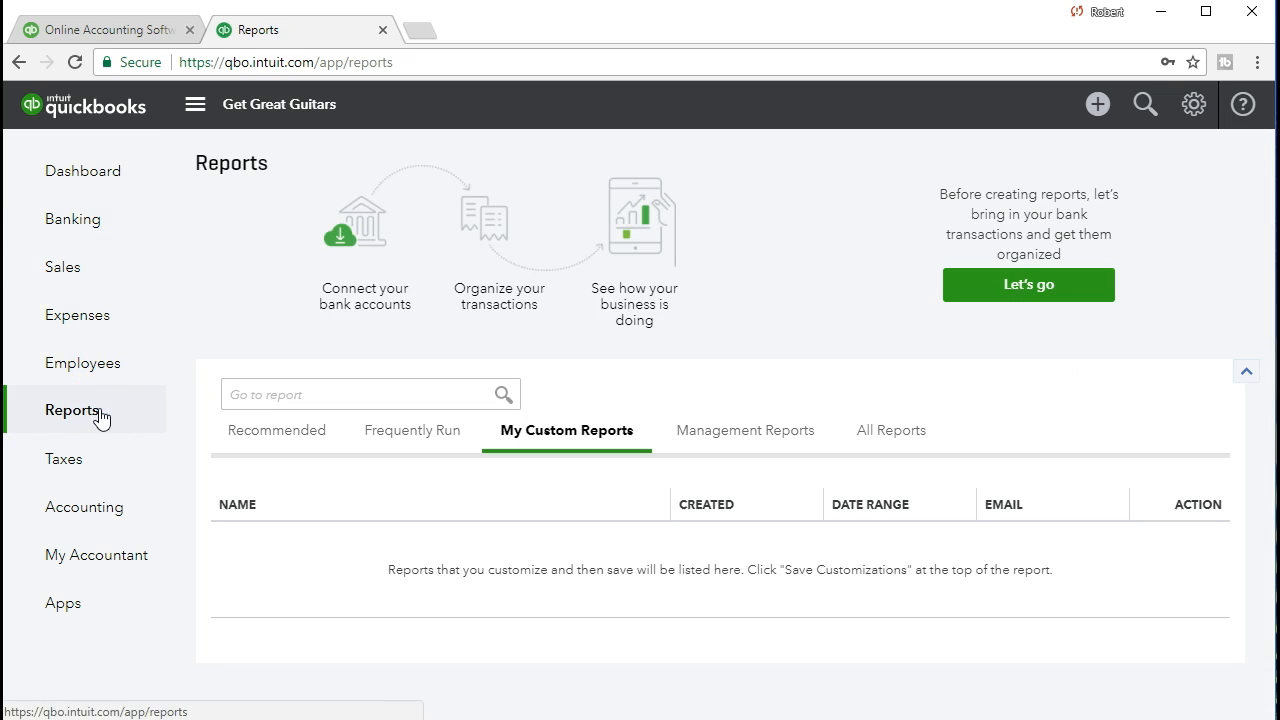
Search the report finder for 'ba' and open the Balance Sheet
click(347, 398)
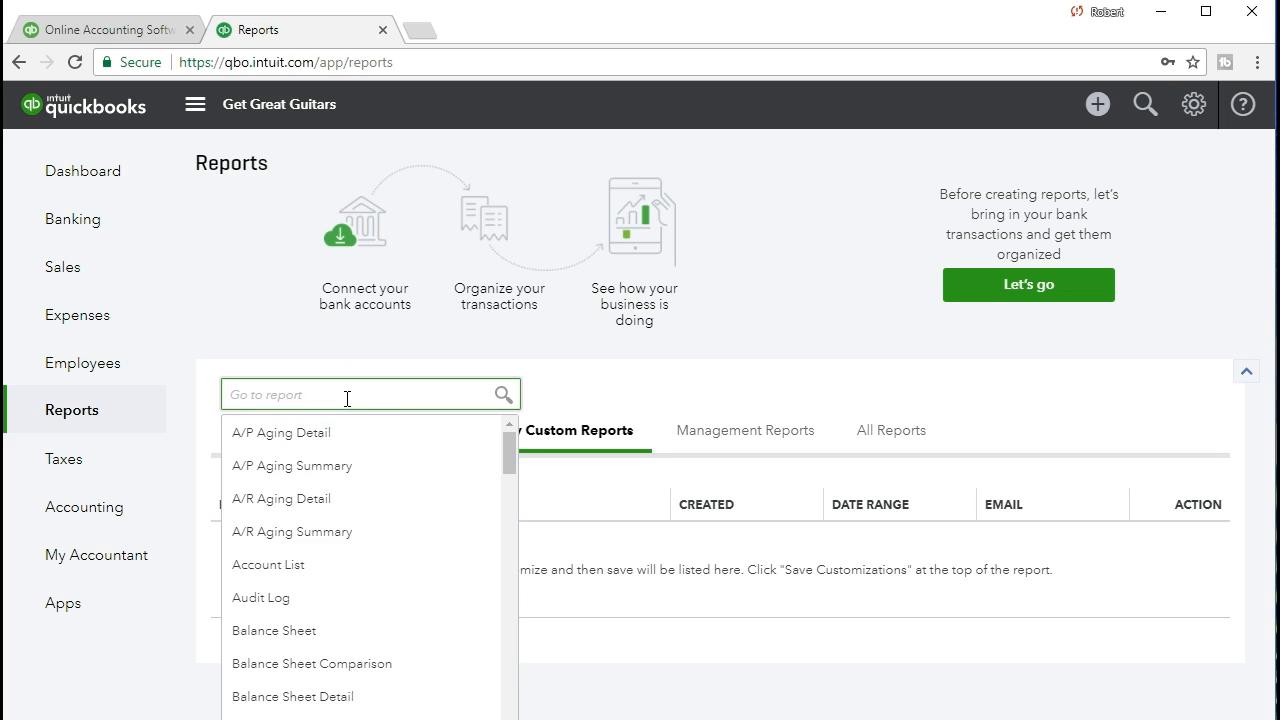
text(bal)
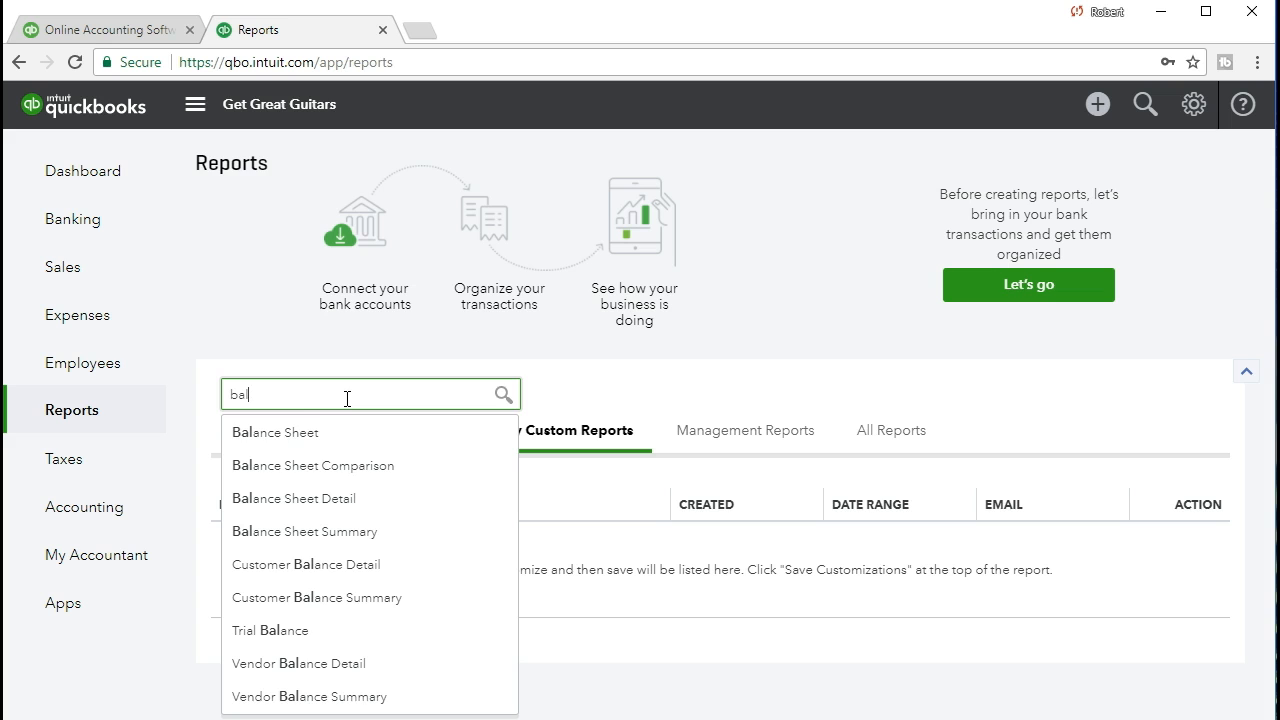
click(316, 435)
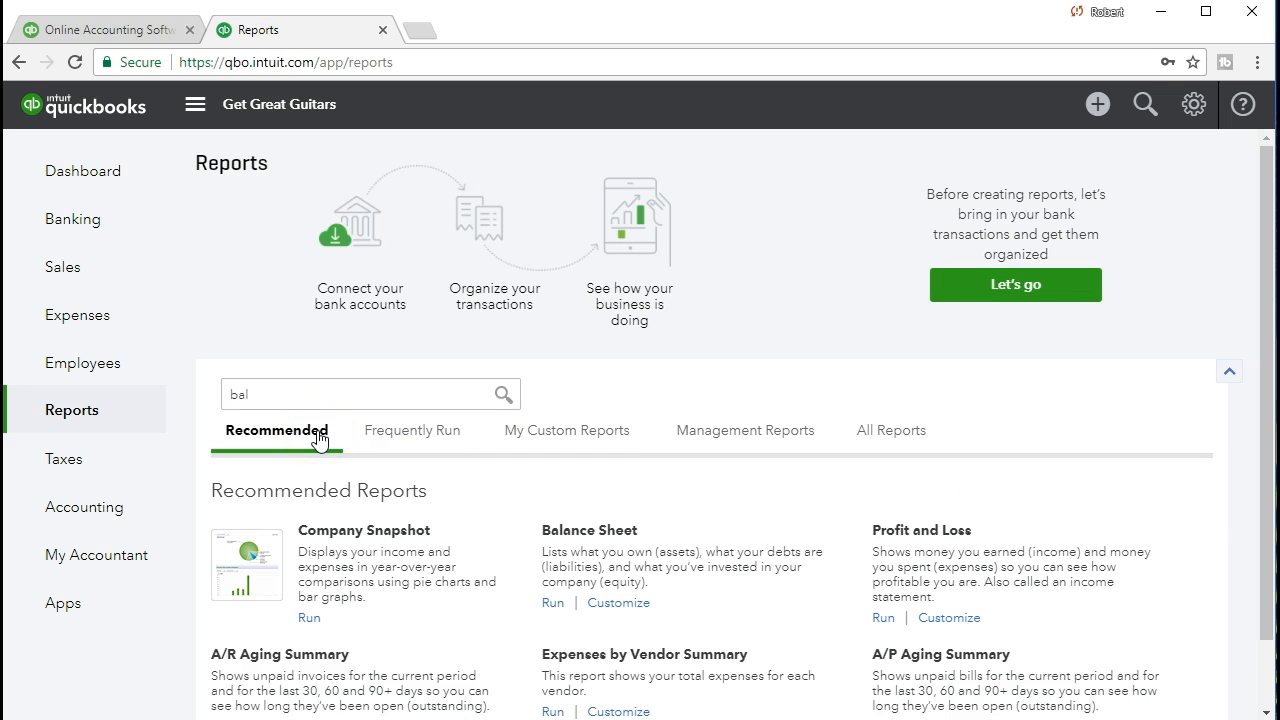
click(312, 396)
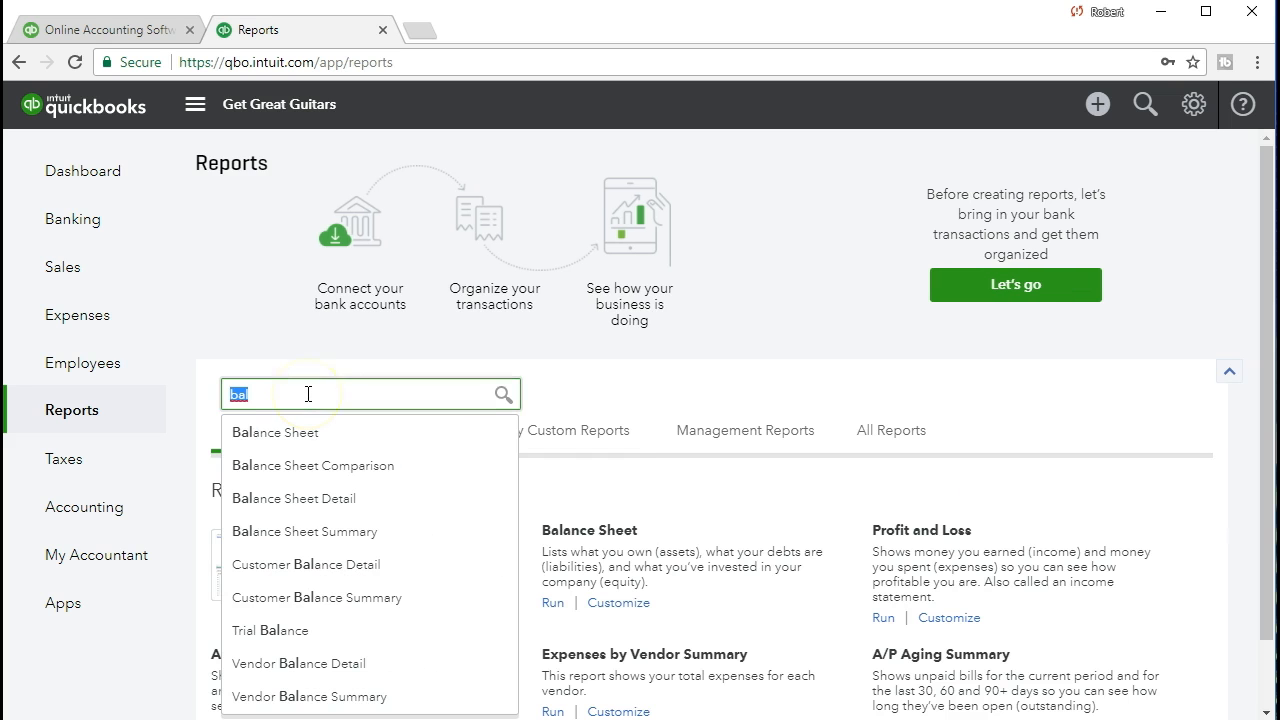
click(300, 432)
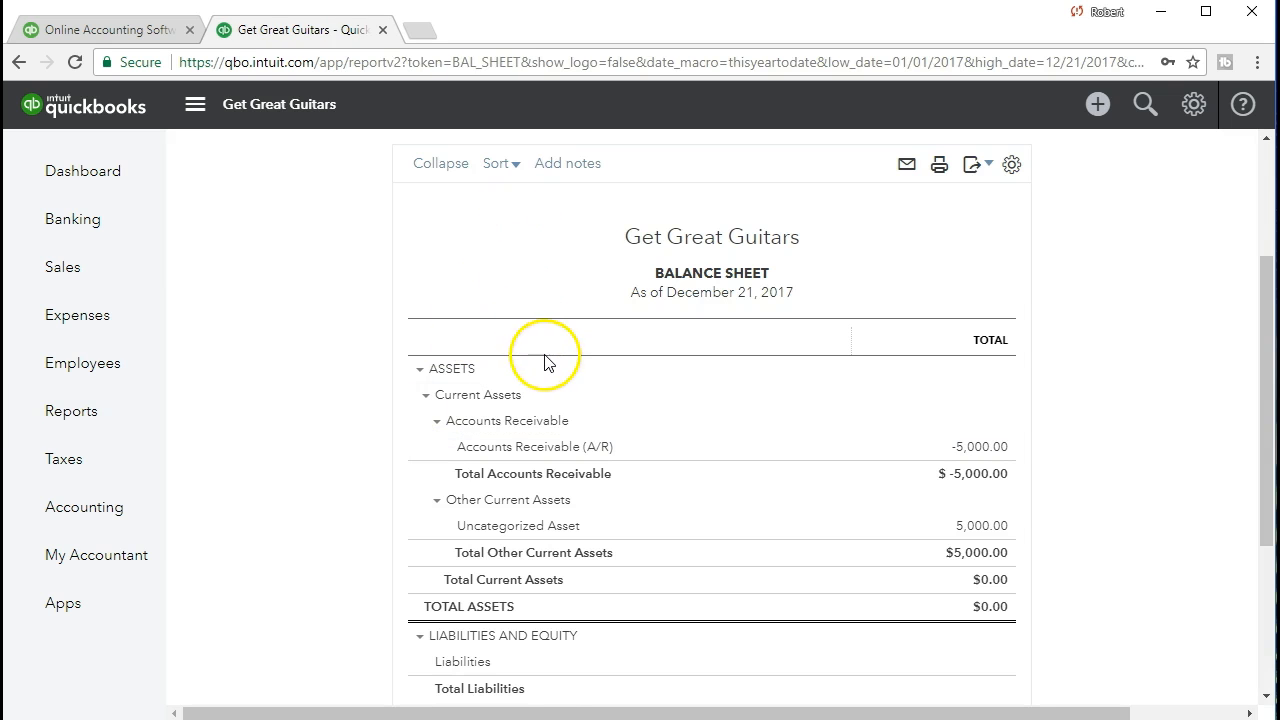
Set the Balance Sheet period to 01/01/2021 through 01/31/2021 and run the report
click(514, 204)
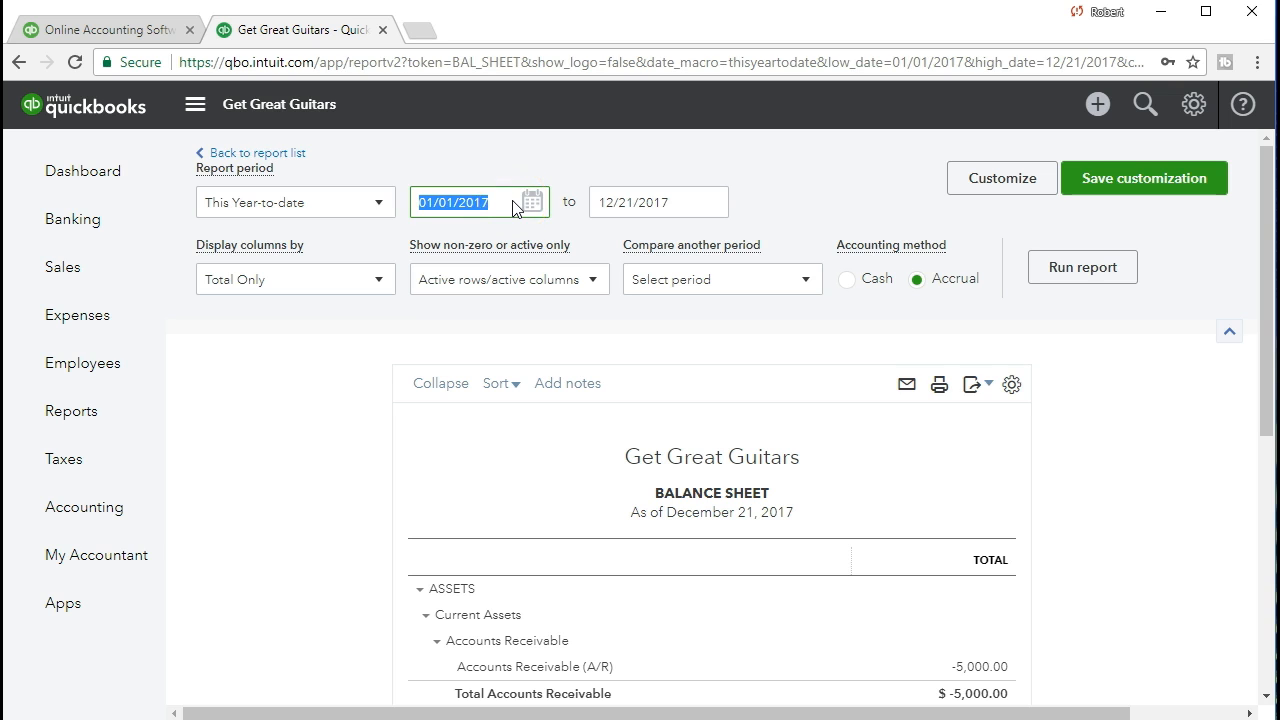
text(01)
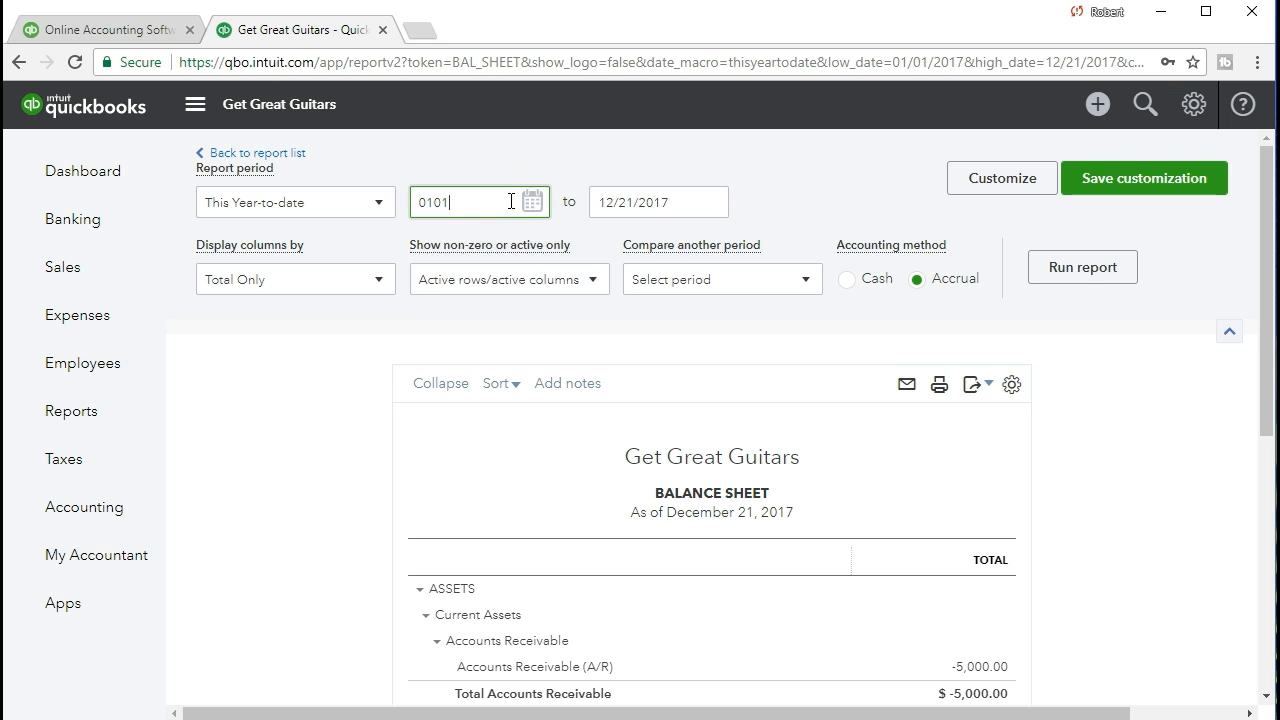
text(/01/2021)
key(Tab)
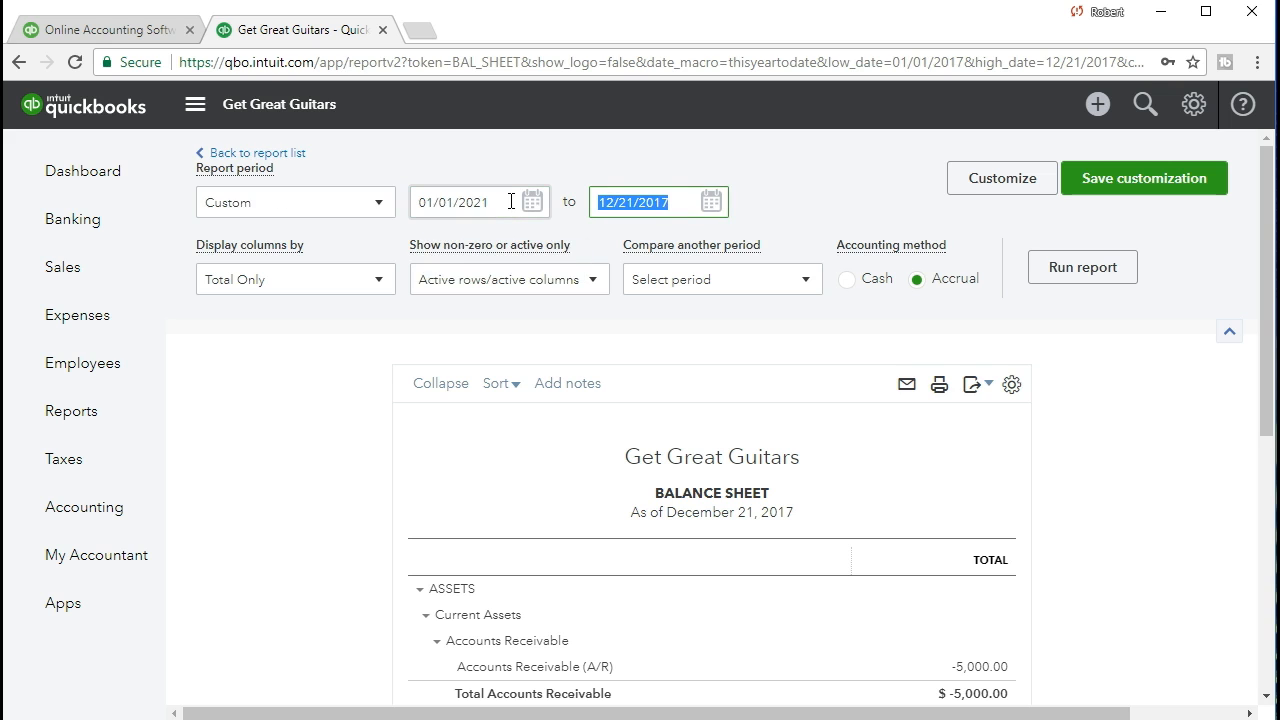
text(013121)
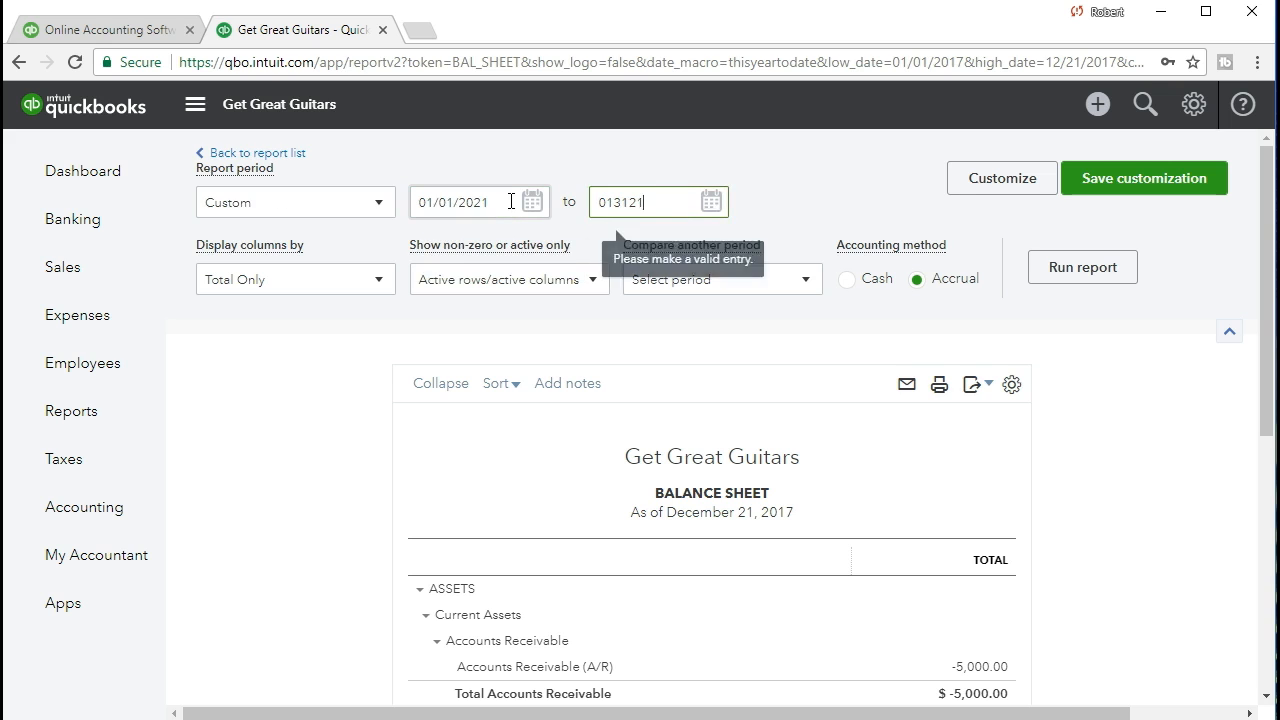
key(Tab)
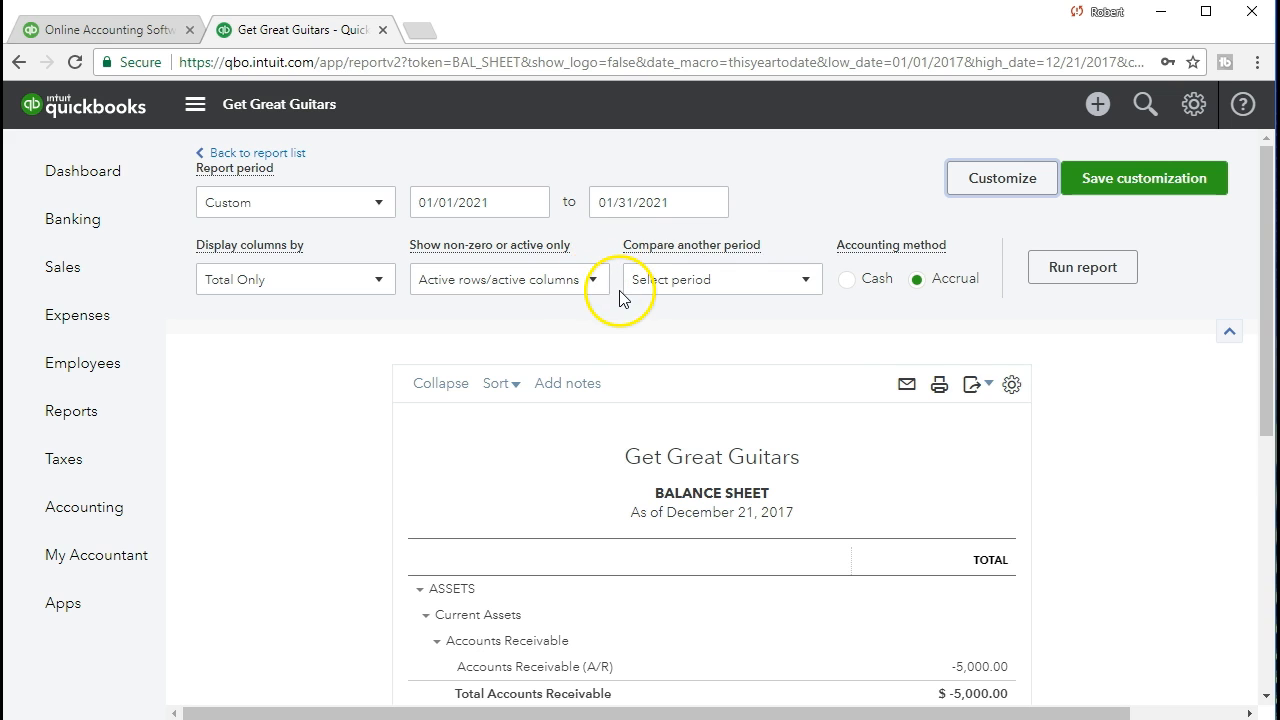
click(1068, 279)
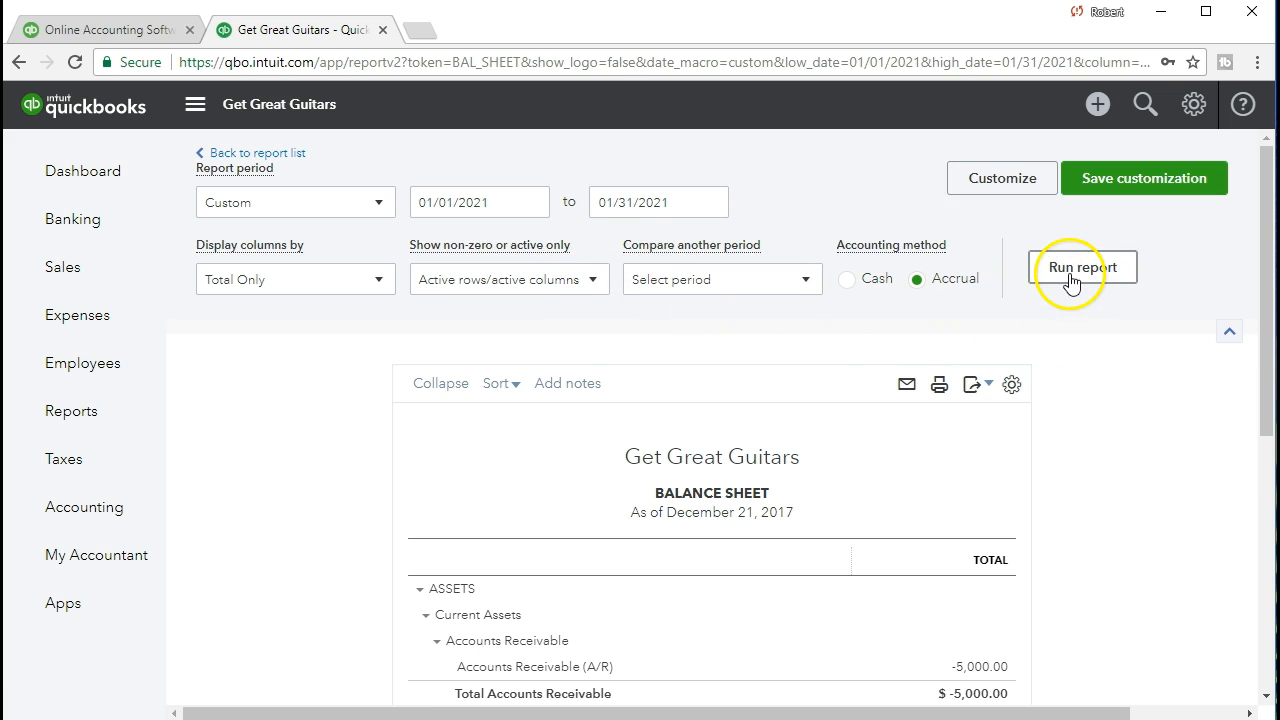
scroll(1071, 277, down, 2)
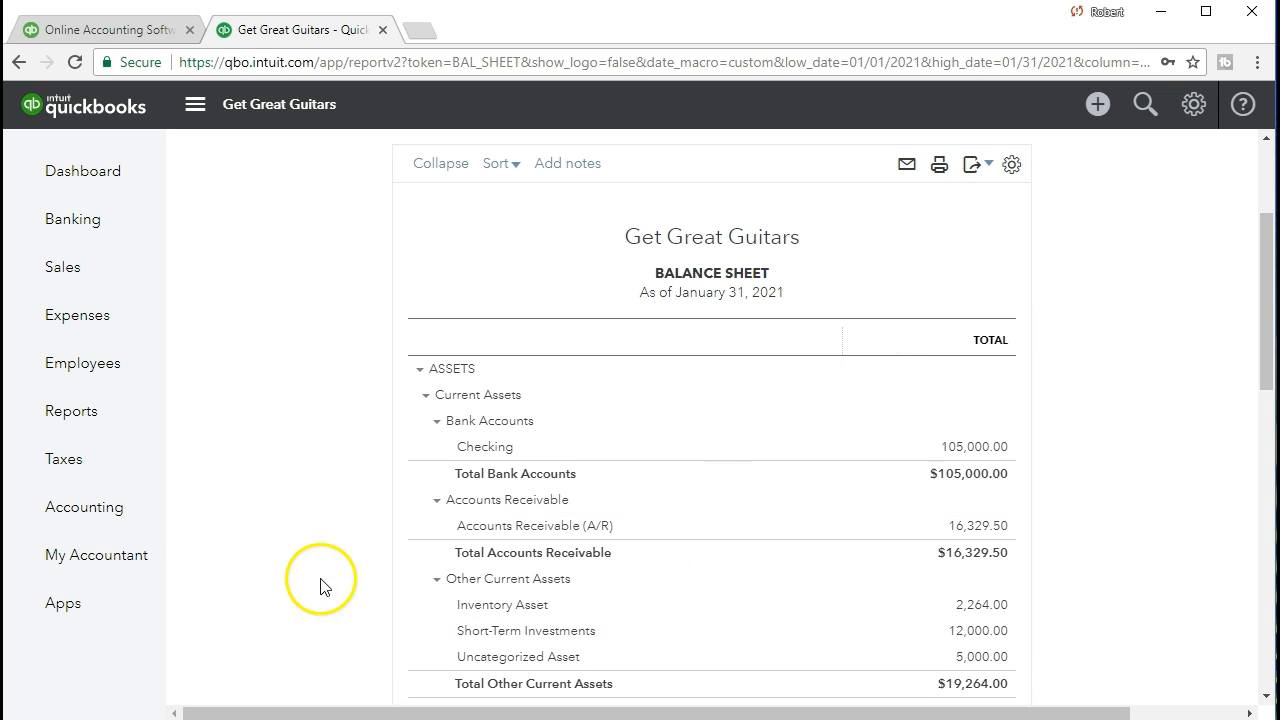
scroll(333, 568, down, 1)
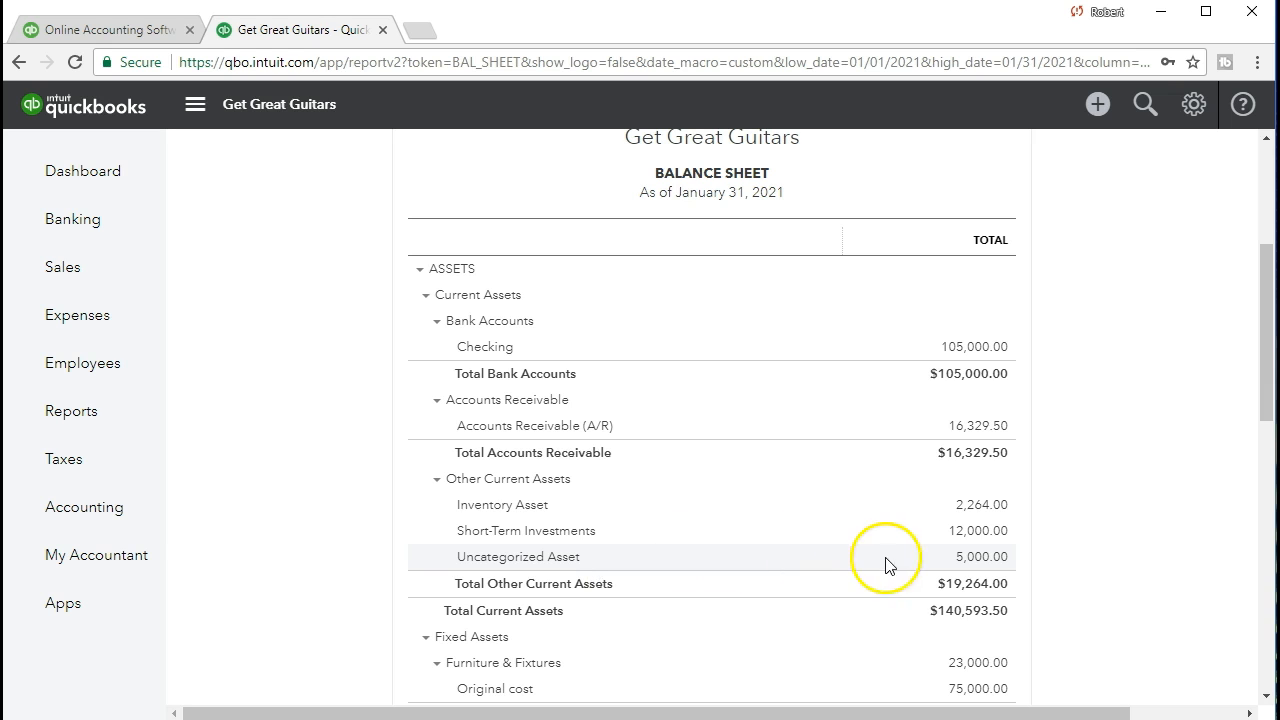
click(970, 558)
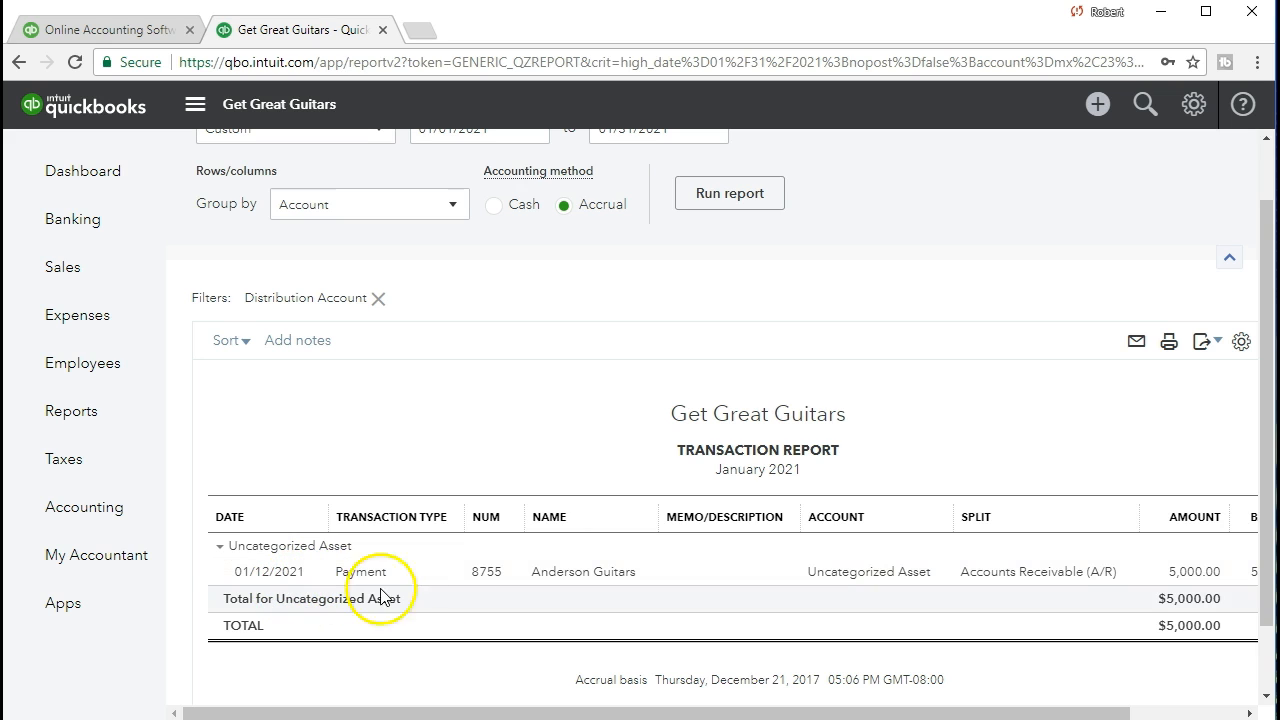
click(1177, 578)
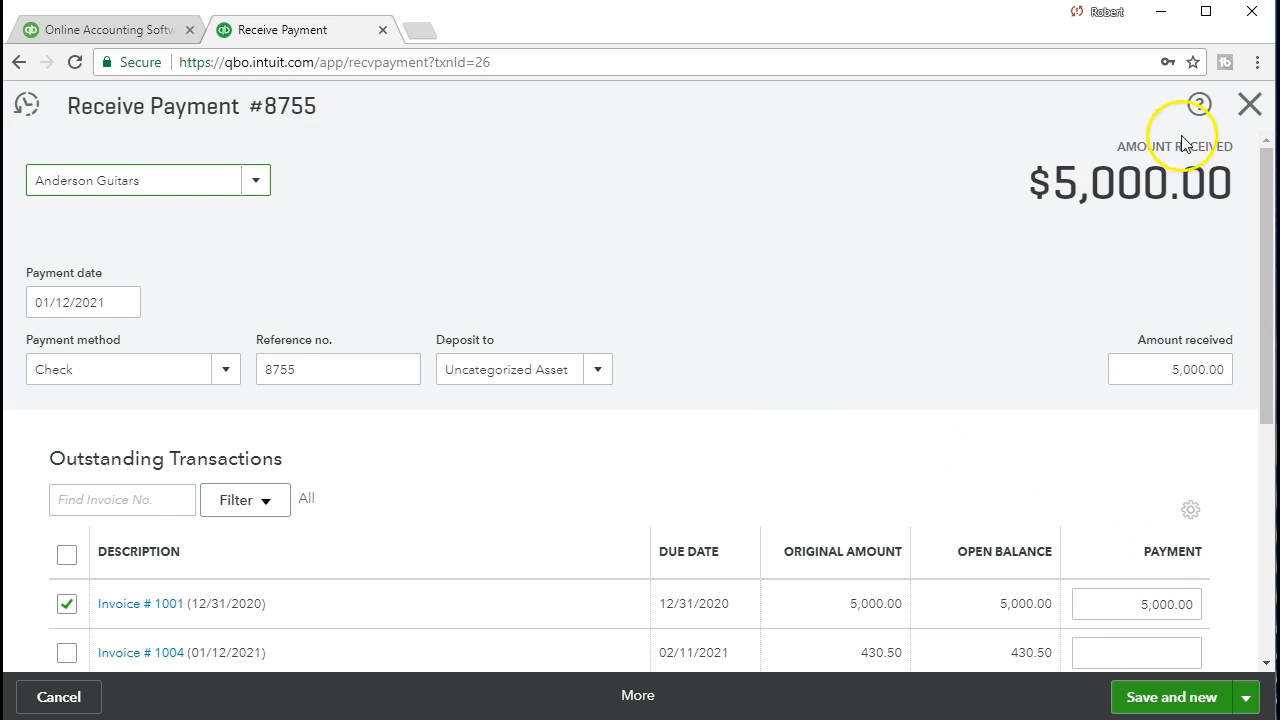
click(1255, 122)
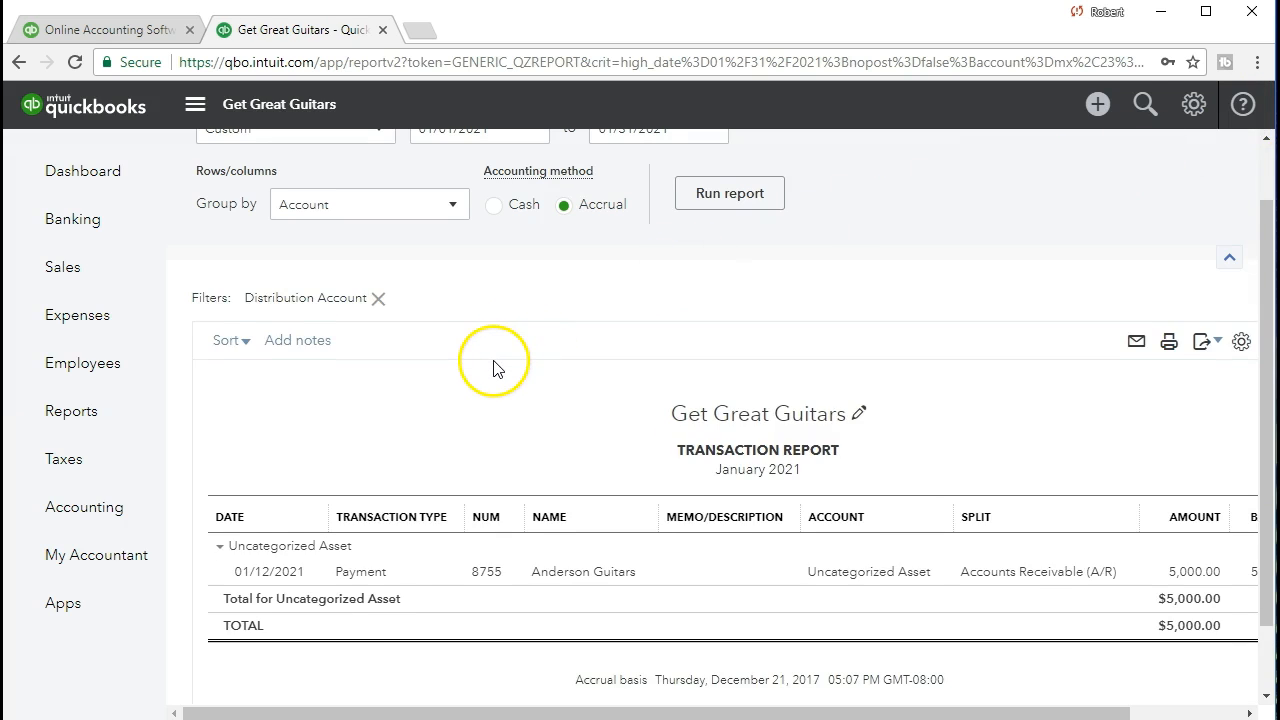
scroll(491, 366, up, 1)
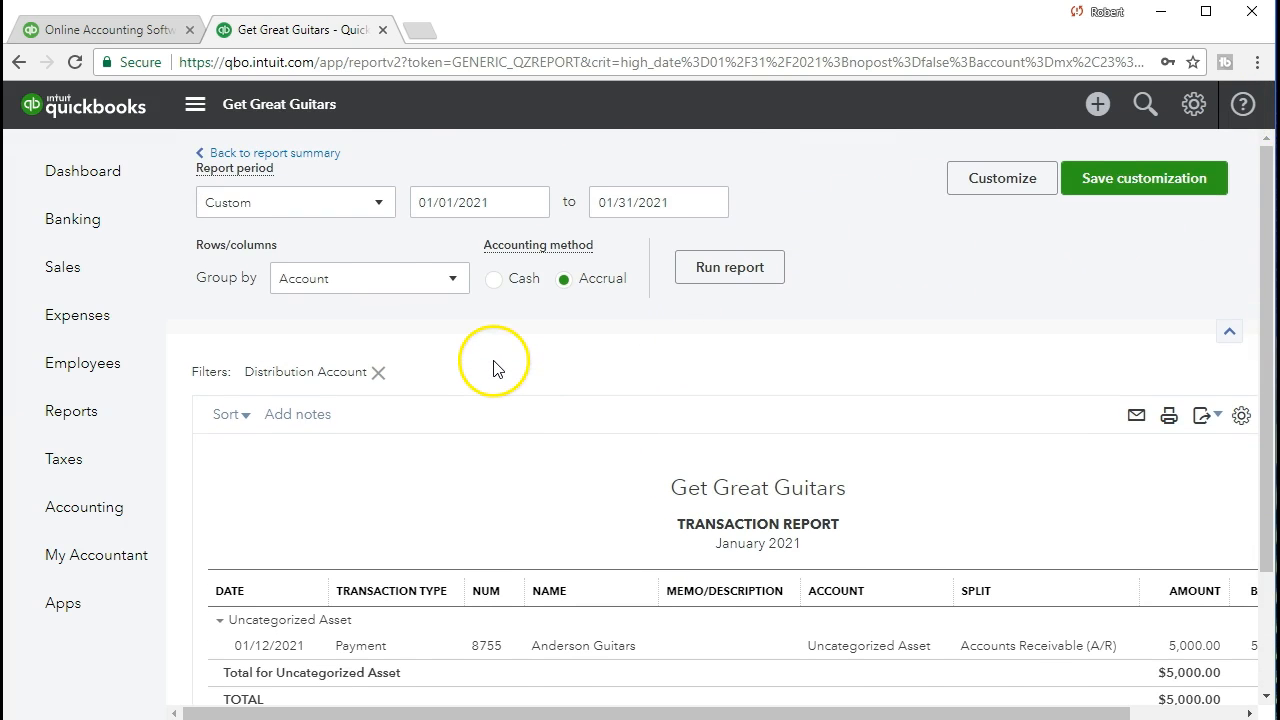
click(318, 167)
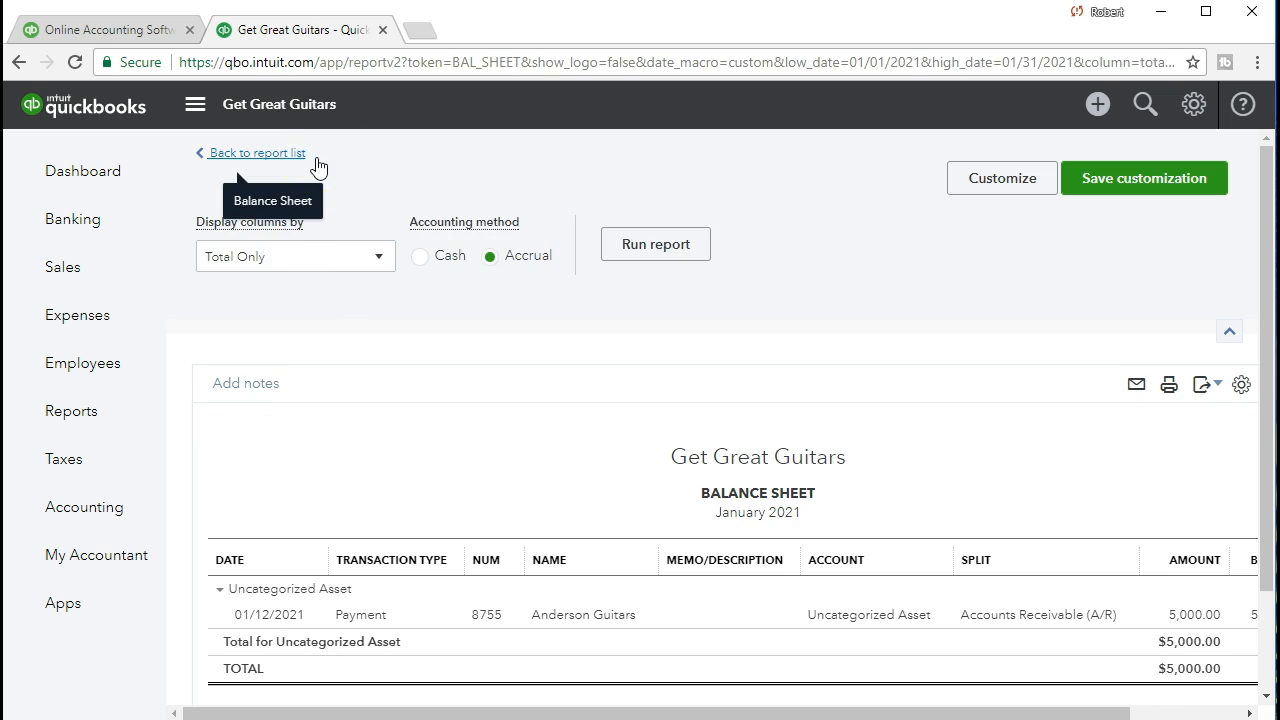
scroll(688, 478, down, 3)
scroll(688, 478, down, 3)
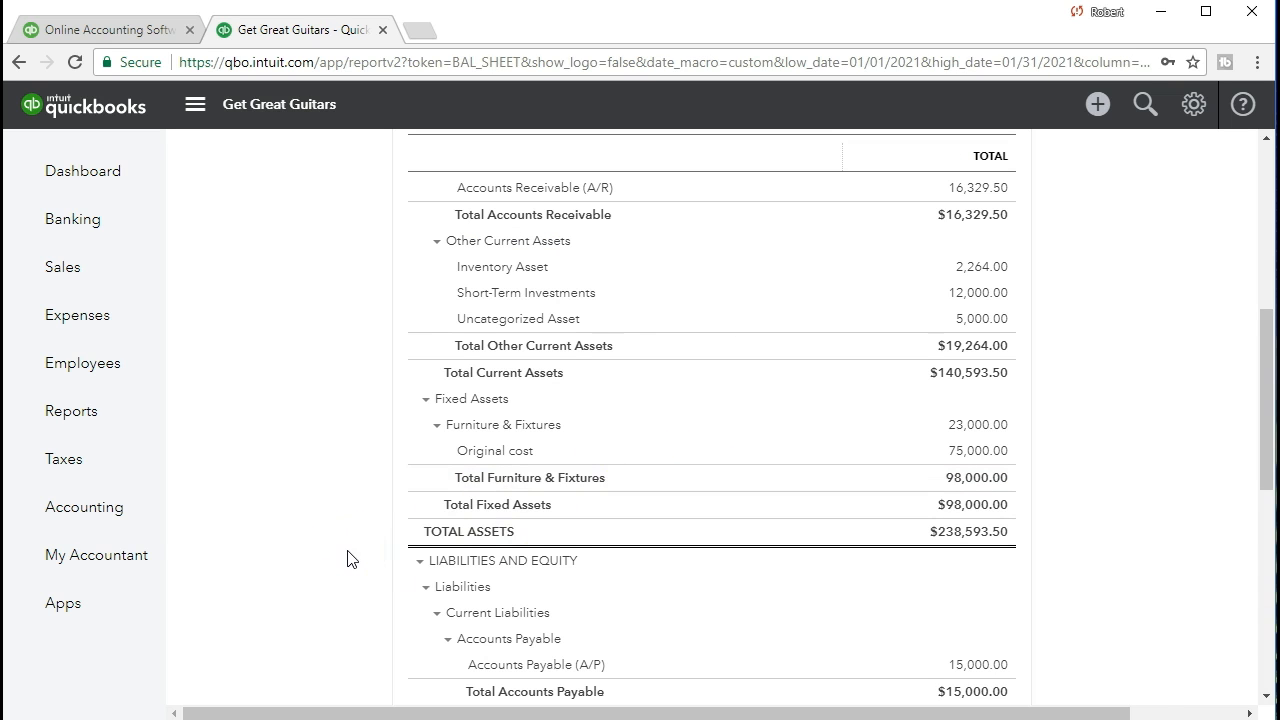
scroll(347, 558, up, 5)
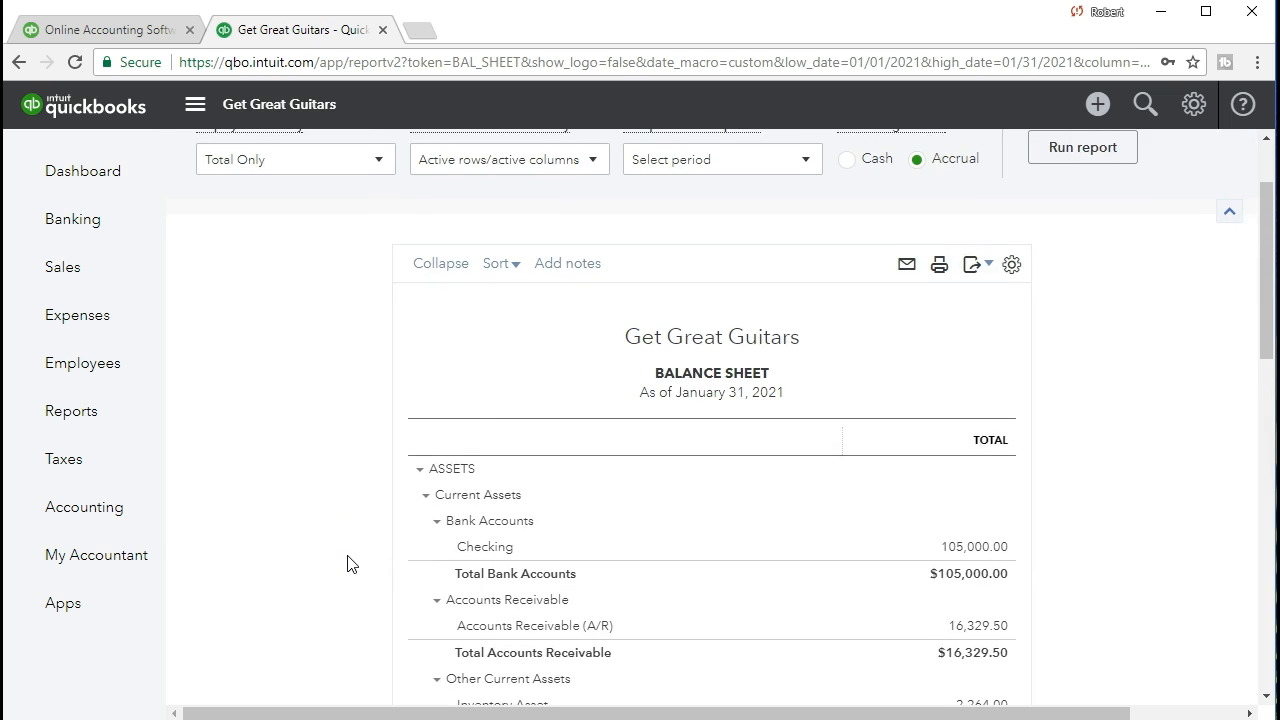
scroll(350, 558, down, 1)
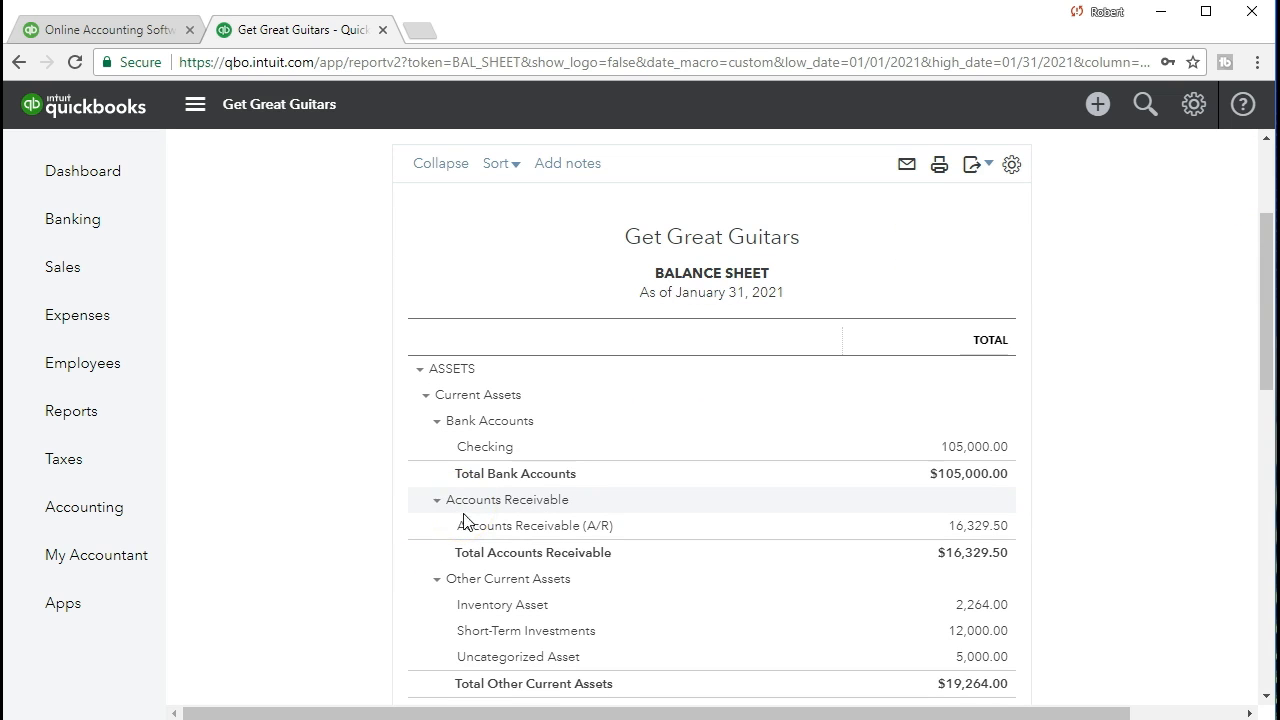
Drill into the 16,329.50 A/R balance and open the -5,000.00 Anderson Guitars payment
click(1000, 533)
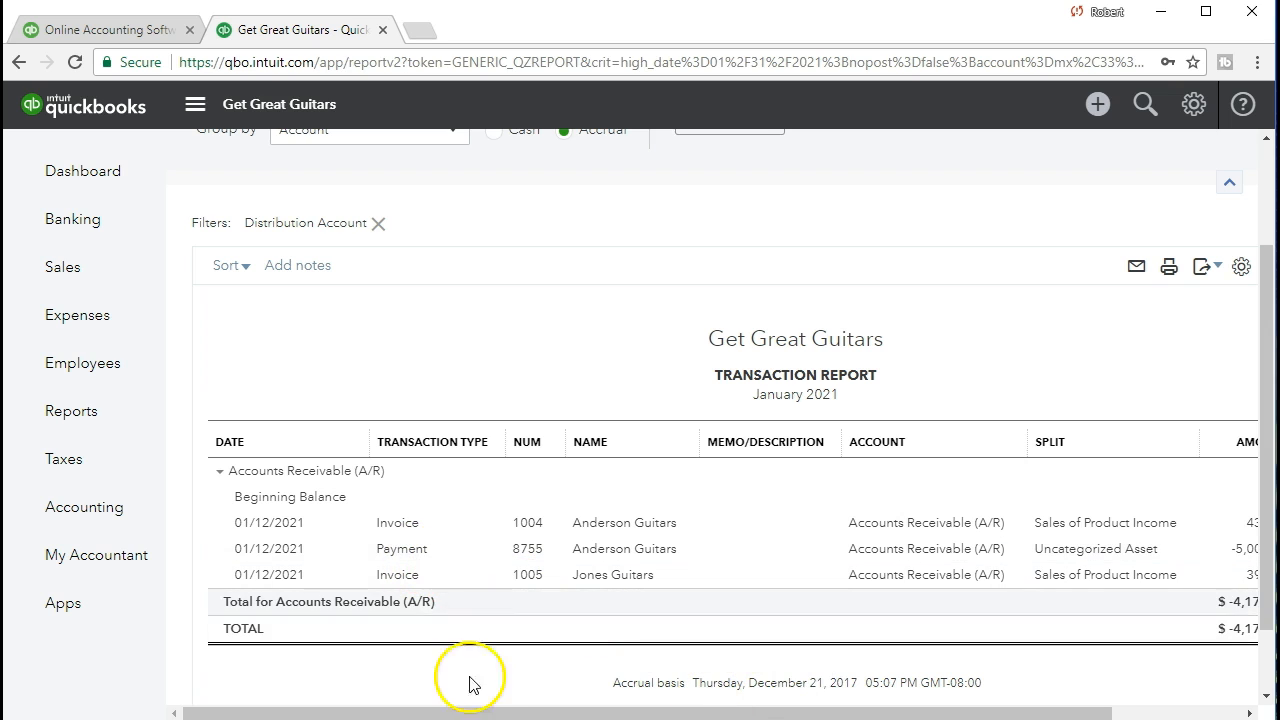
drag(486, 714, 596, 714)
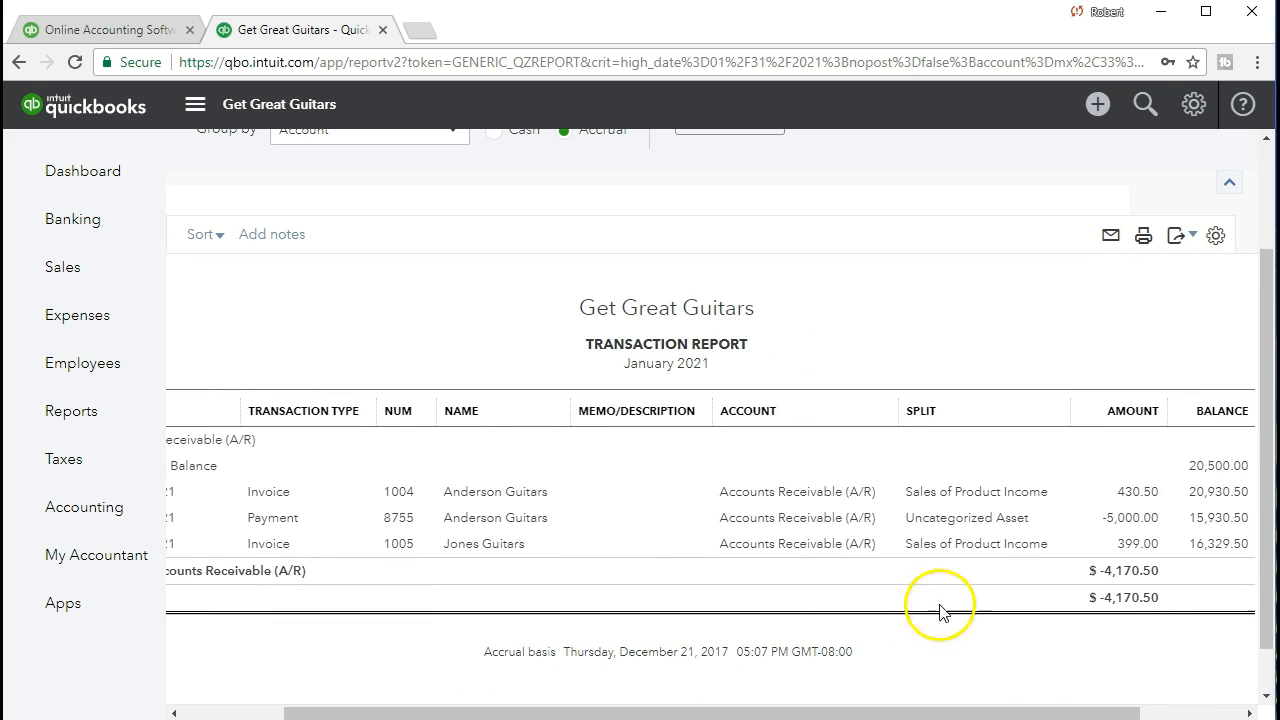
click(1127, 518)
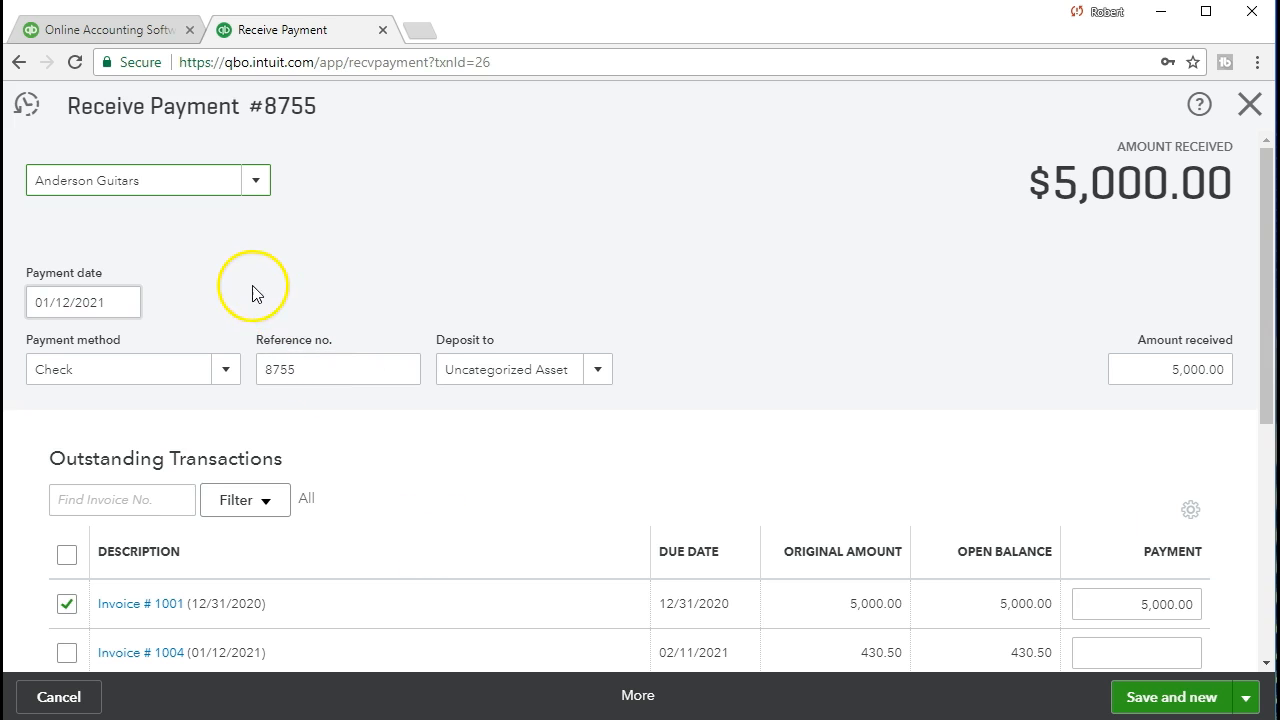
scroll(557, 470, down, 2)
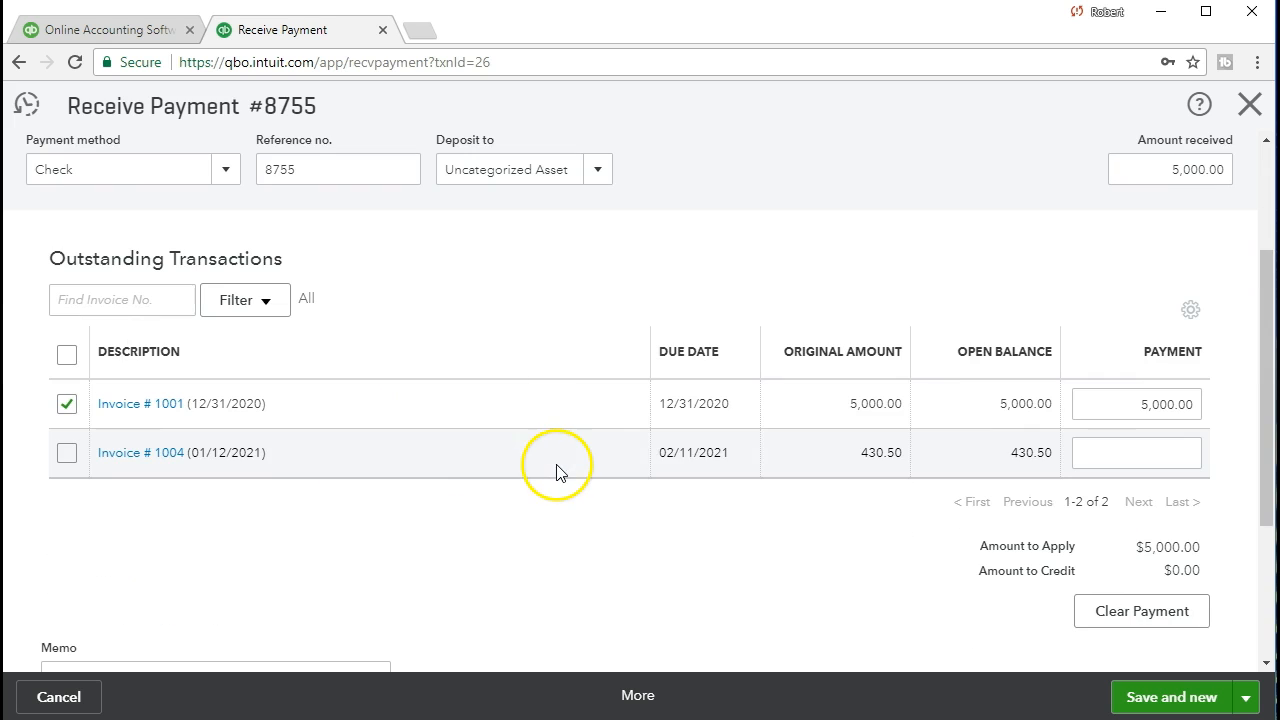